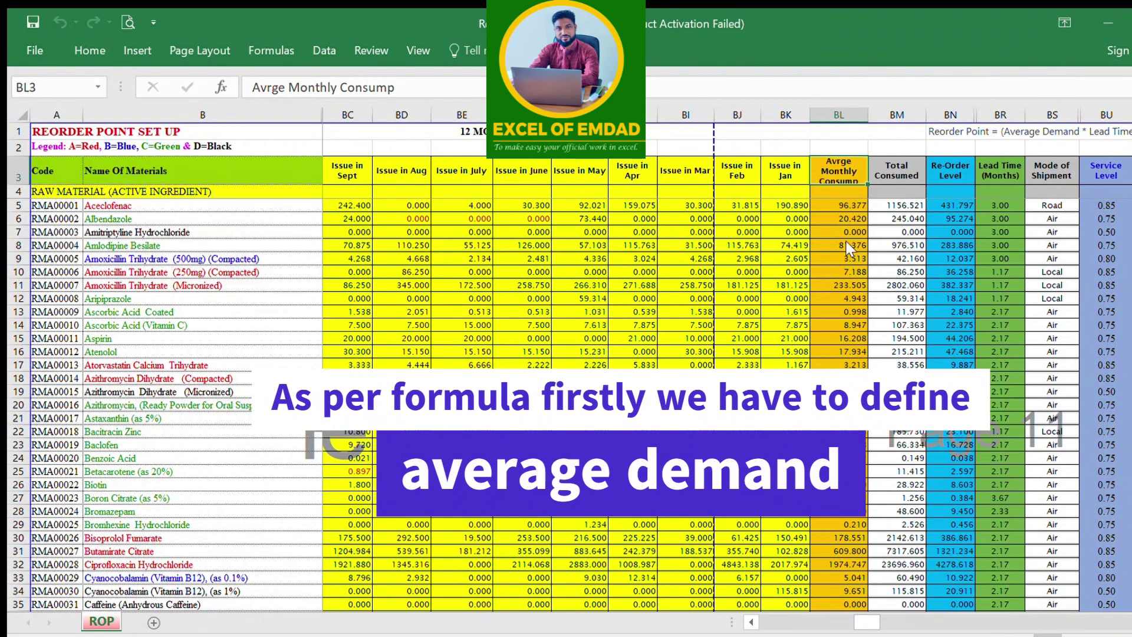
{"action": "left_click", "coordinate": [851, 117]}
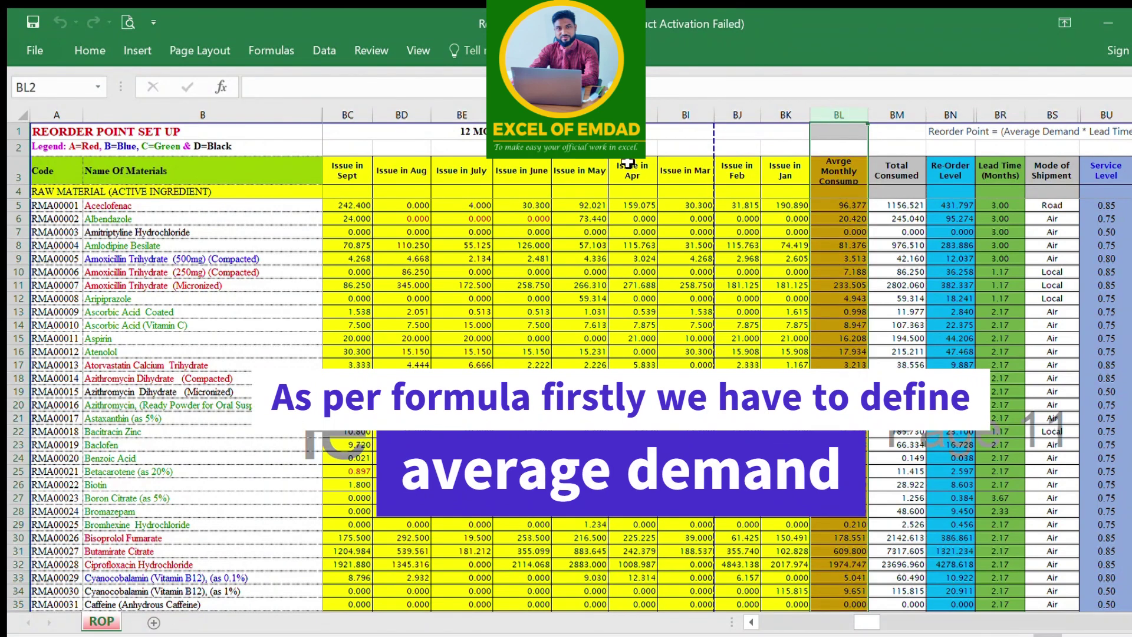
{"action": "left_click", "coordinate": [831, 175]}
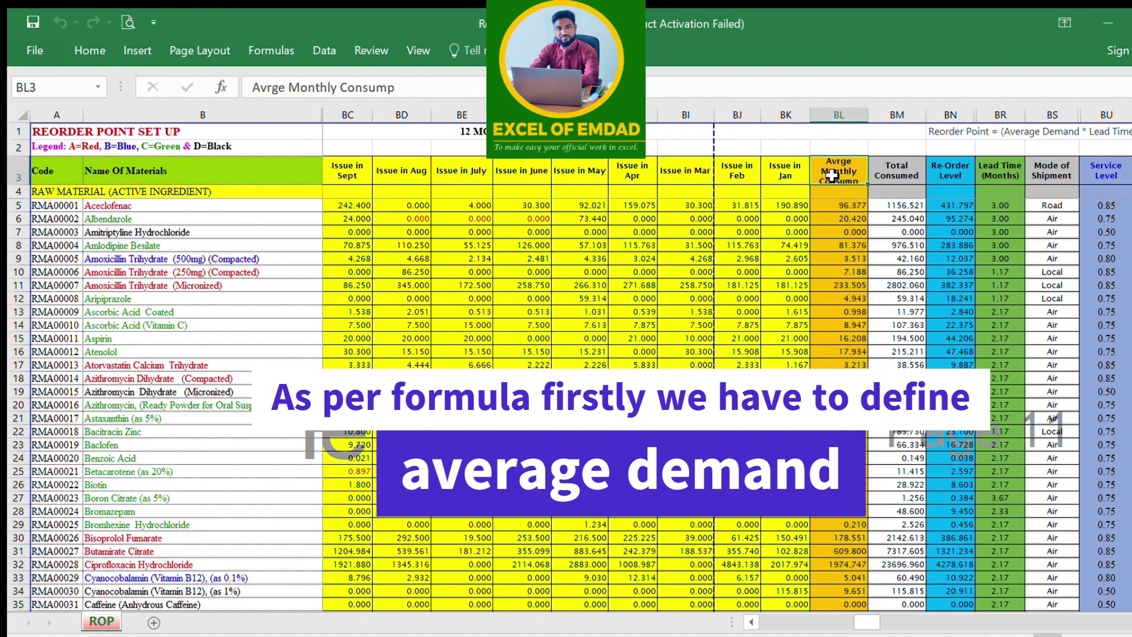
{"action": "left_click", "coordinate": [837, 116]}
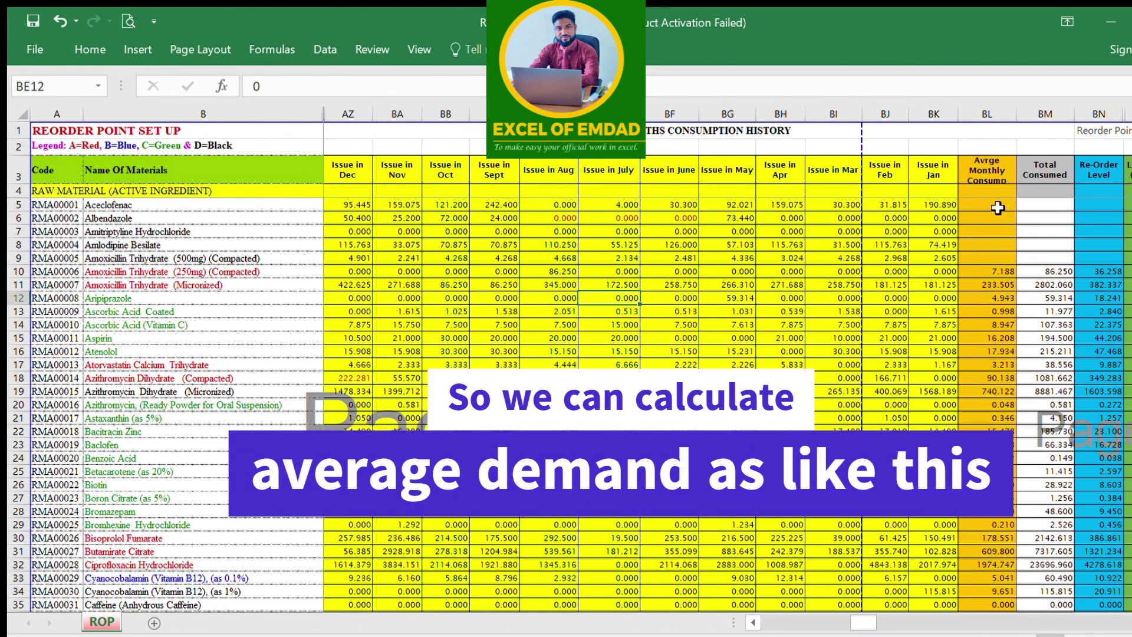
- Calculate the average monthly consumption in BL5 with =AVERAGE(AZ5:BK5) and fill the formula down to BL13
{"action": "left_click", "coordinate": [998, 208]}
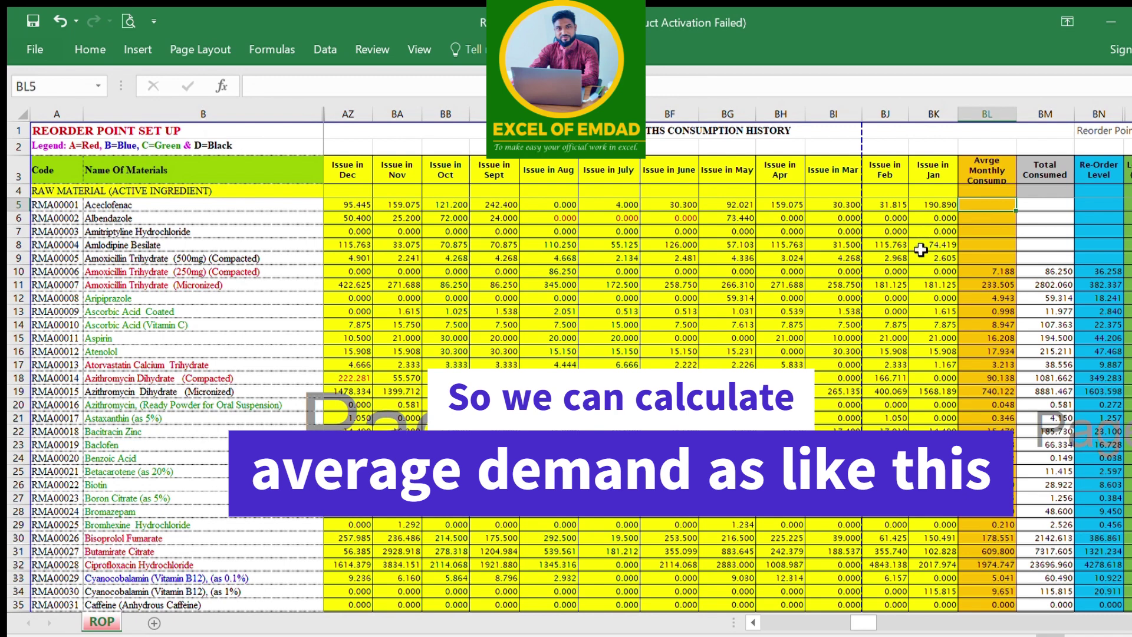
{"action": "type", "text": "=AV"}
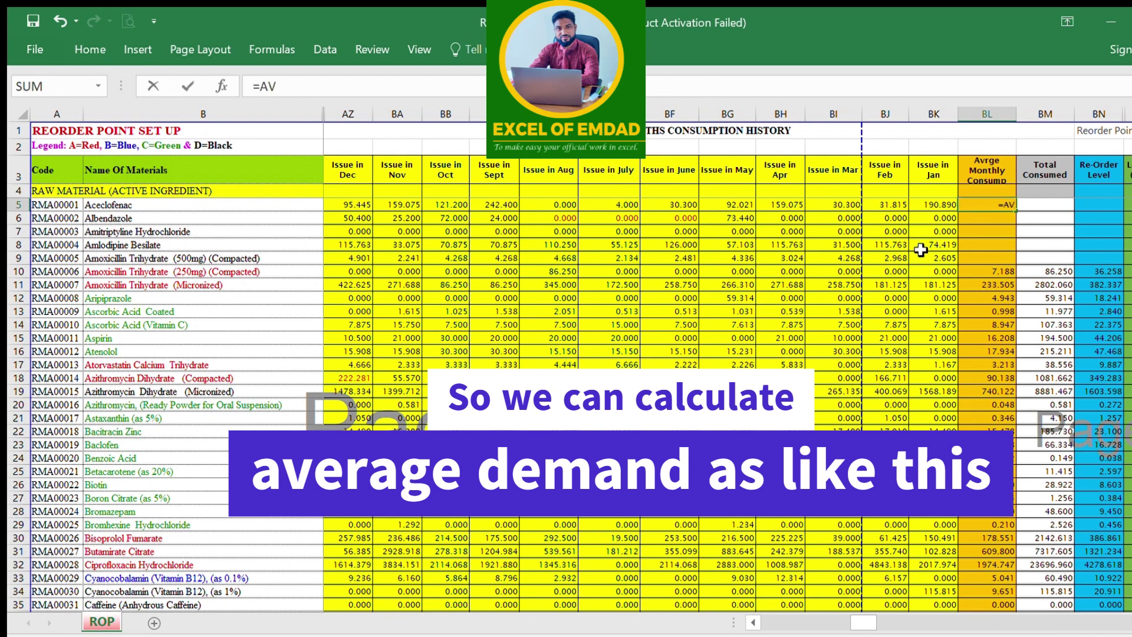
{"action": "type", "text": "ERAGE("}
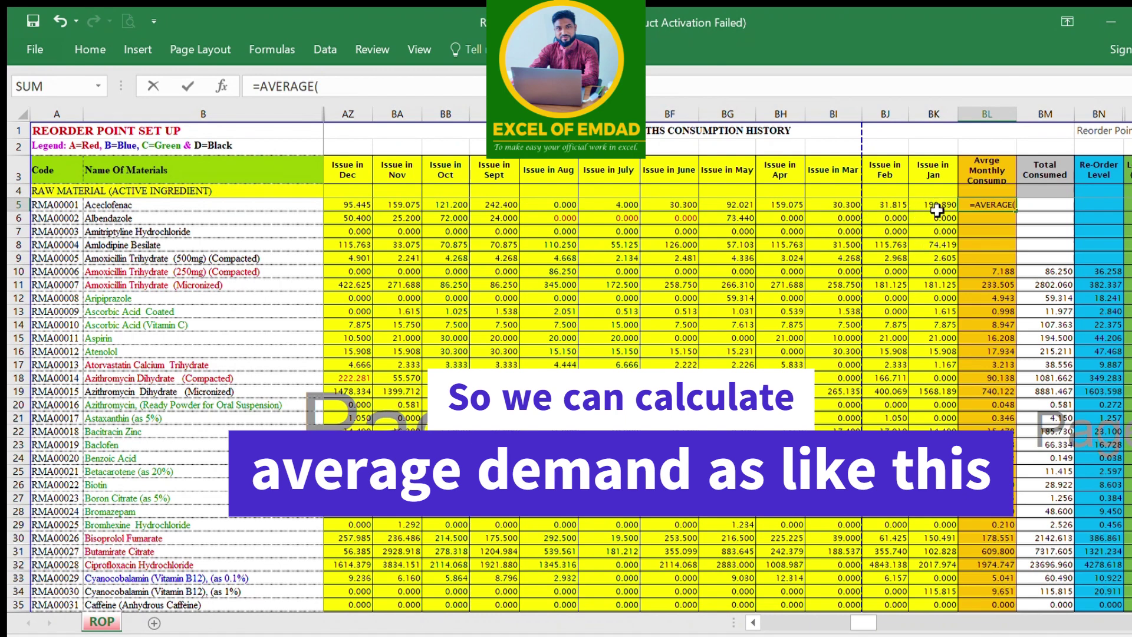
{"action": "left_click_drag", "start_coordinate": [937, 208], "coordinate": [361, 208]}
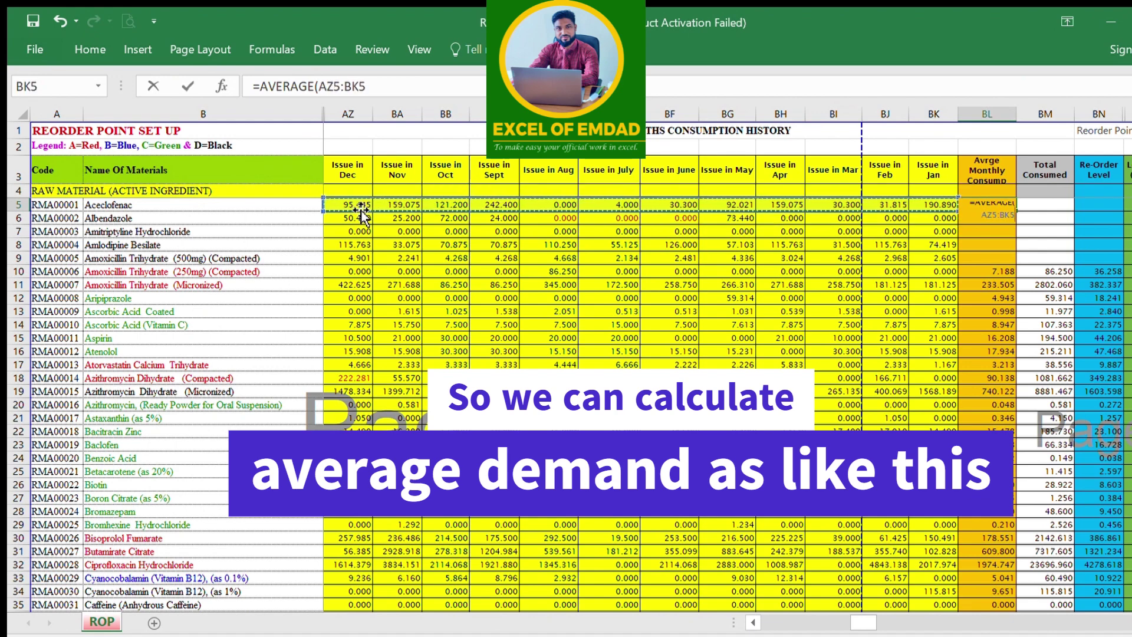
{"action": "key", "text": "Return"}
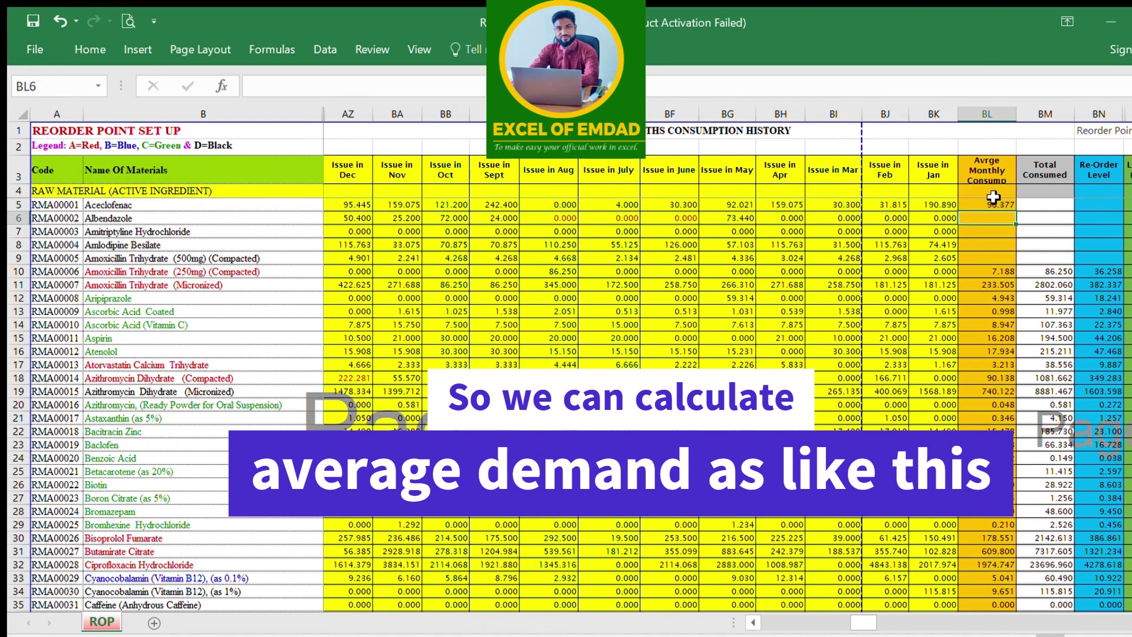
{"action": "left_click", "coordinate": [1004, 207]}
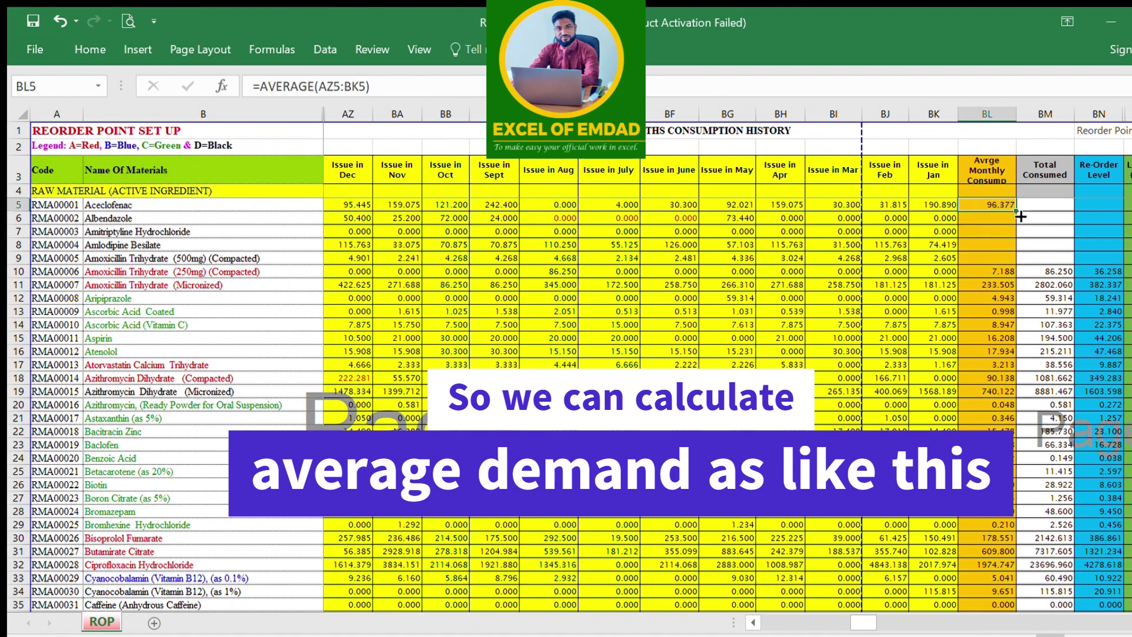
{"action": "left_click_drag", "start_coordinate": [1014, 211], "coordinate": [1019, 319]}
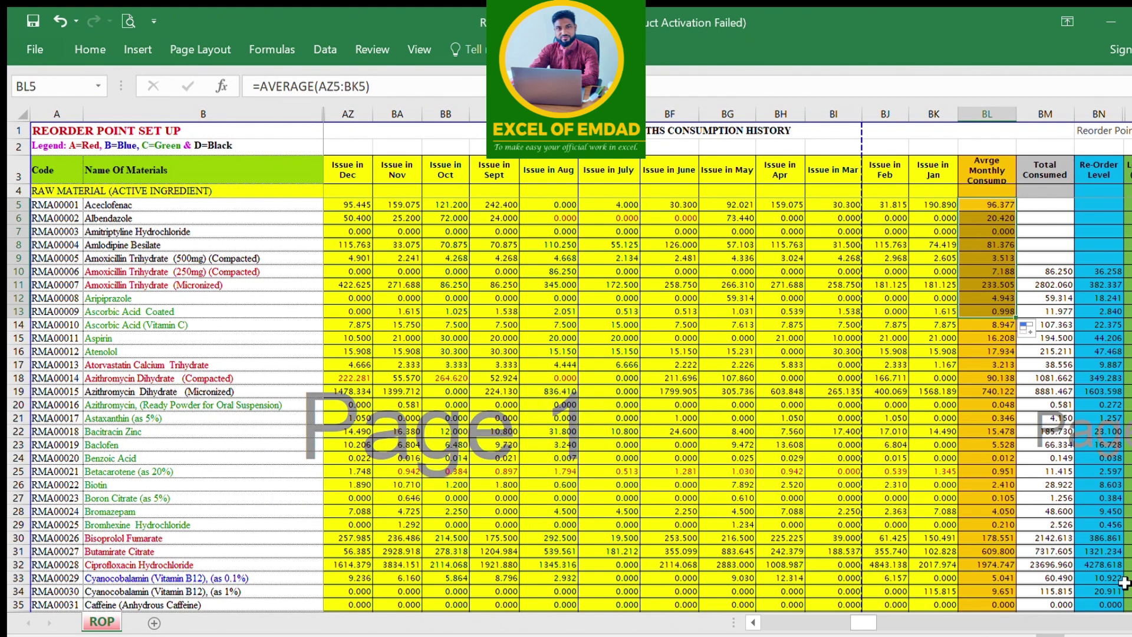
- Enter a lead time of 3 months for each of the first five materials, in BR5 through BR9
{"action": "mouse_move", "coordinate": [862, 623]}
{"action": "left_mouse_down"}
{"action": "mouse_move", "coordinate": [887, 624]}
{"action": "mouse_move", "coordinate": [852, 624]}
{"action": "left_mouse_up"}
{"action": "scroll", "coordinate": [936, 286], "scroll_direction": "right", "scroll_amount": 5}
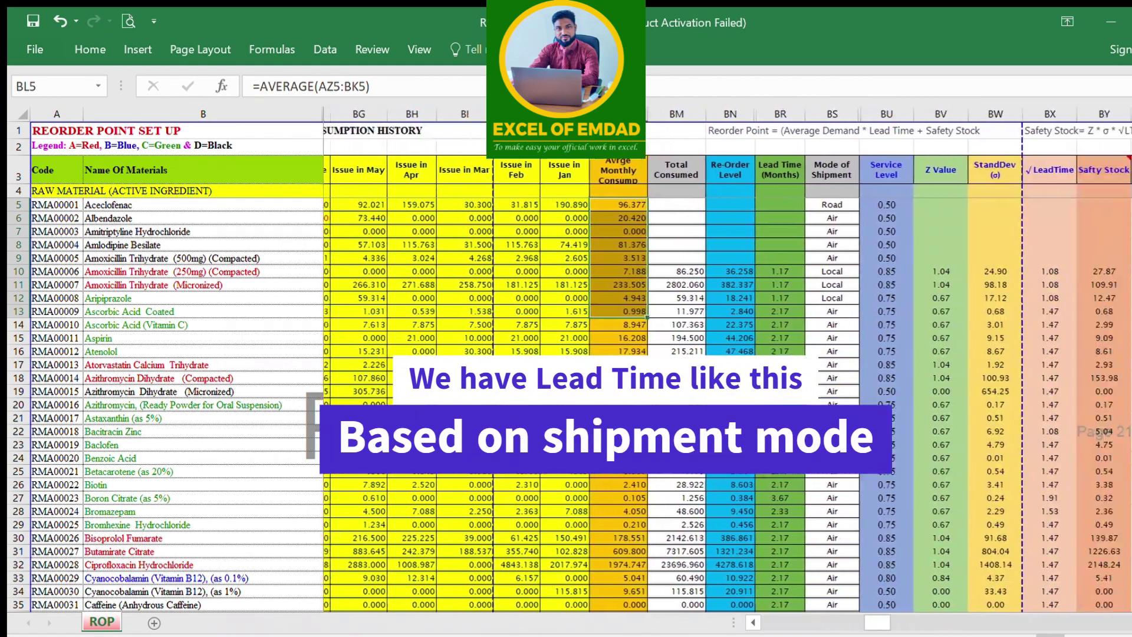
{"action": "left_click", "coordinate": [781, 118]}
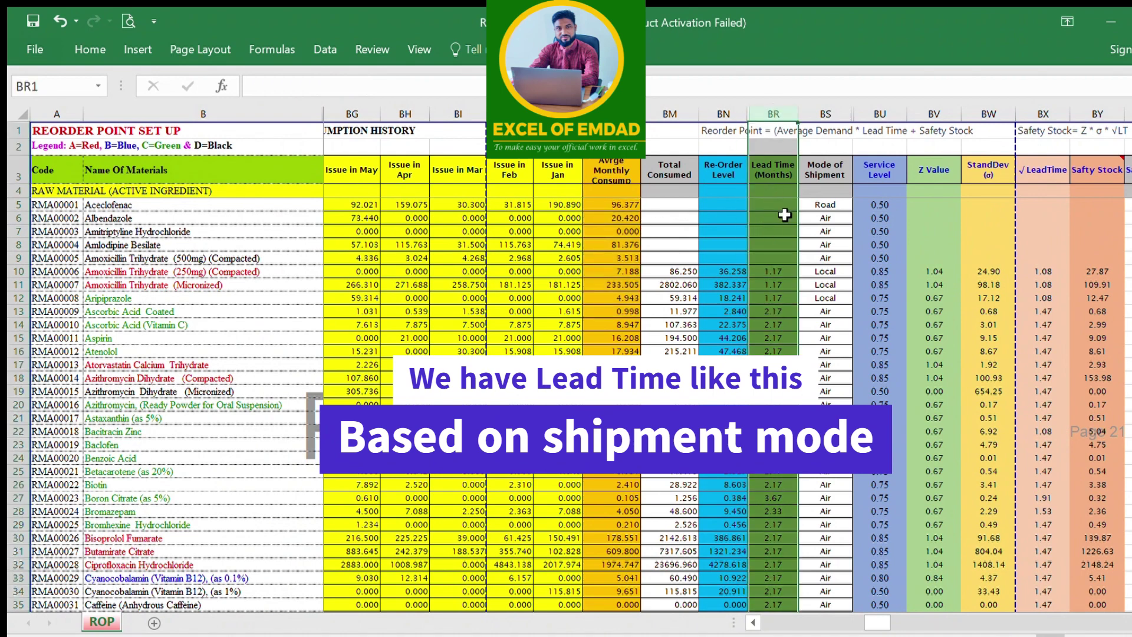
{"action": "left_click", "coordinate": [845, 211]}
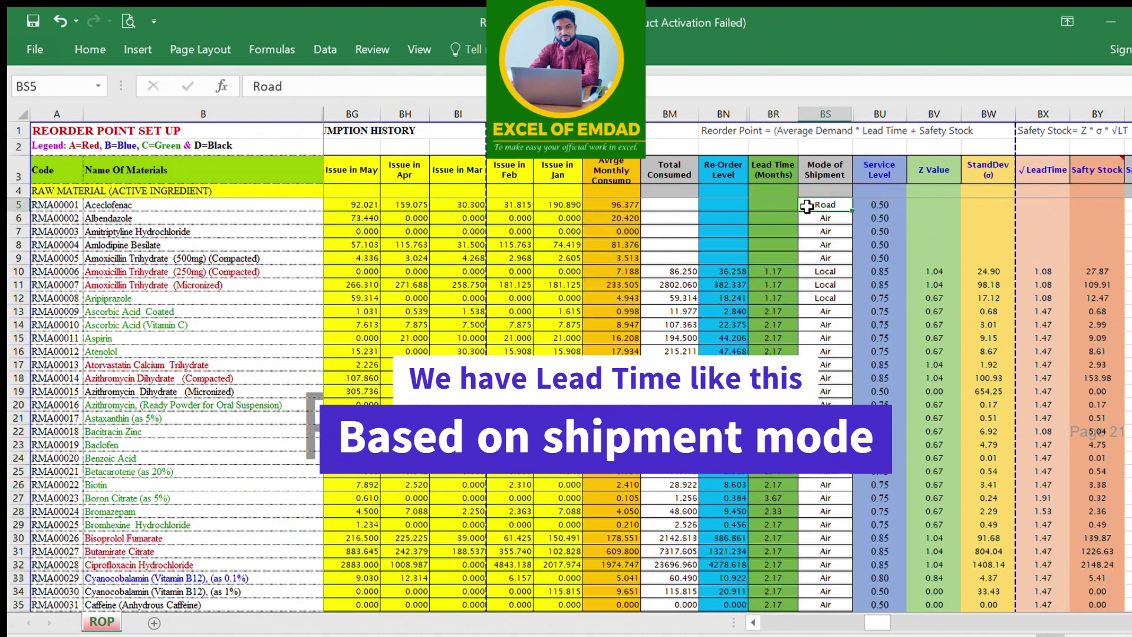
{"action": "left_click", "coordinate": [781, 208]}
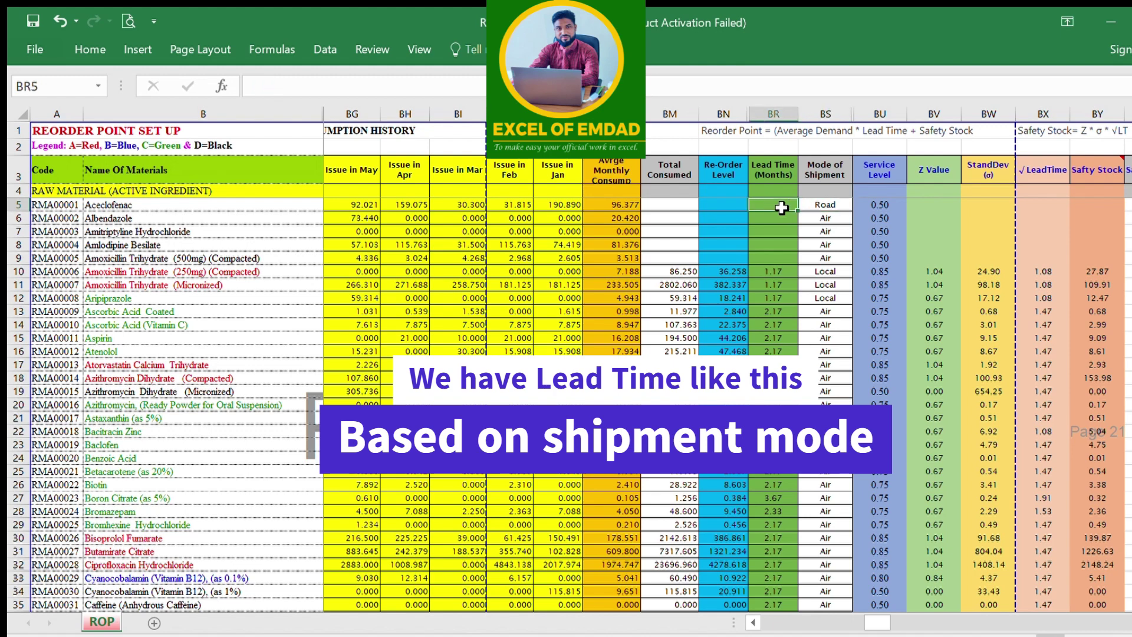
{"action": "type", "text": "3"}
{"action": "key", "text": "Return"}
{"action": "type", "text": "3"}
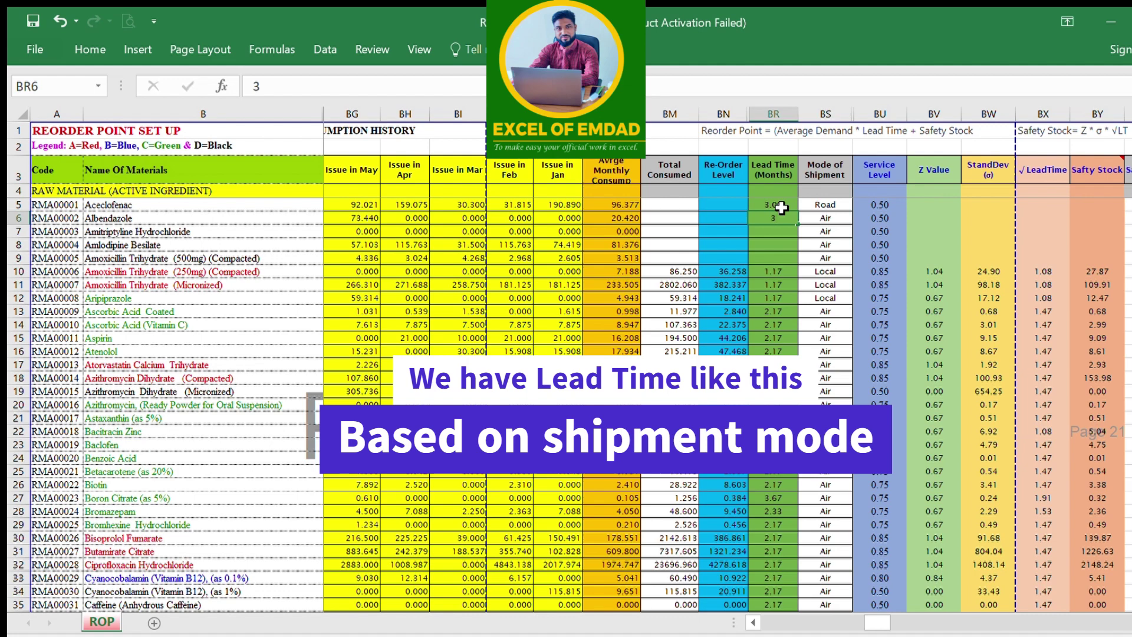
{"action": "key", "text": "Return"}
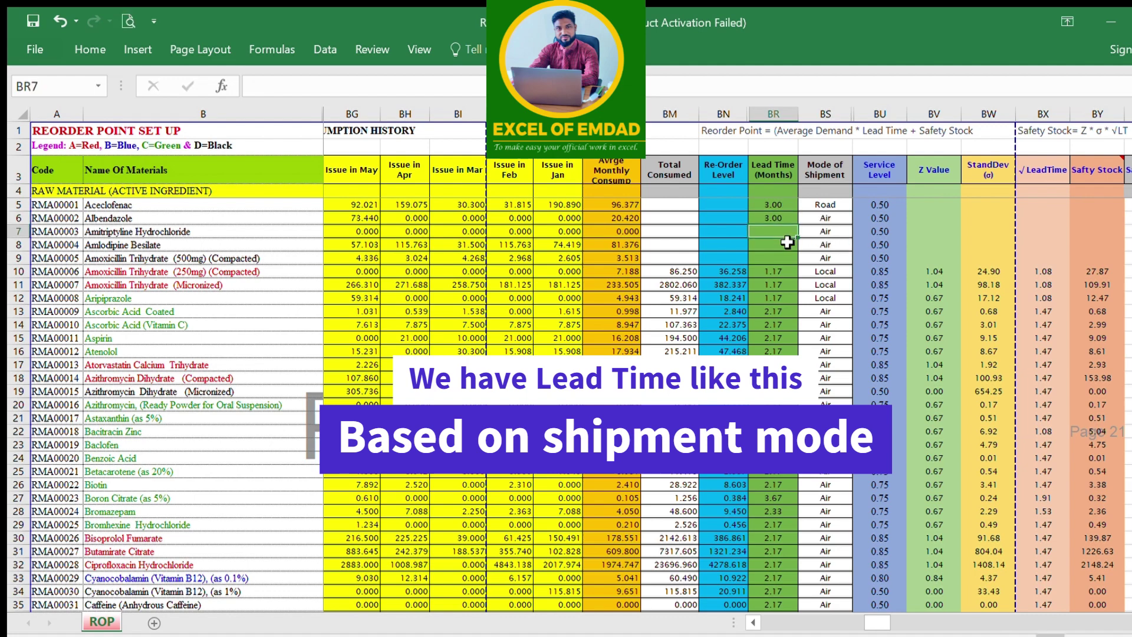
{"action": "type", "text": "3"}
{"action": "key", "text": "Return"}
{"action": "type", "text": "3"}
{"action": "key", "text": "Return"}
{"action": "type", "text": "3"}
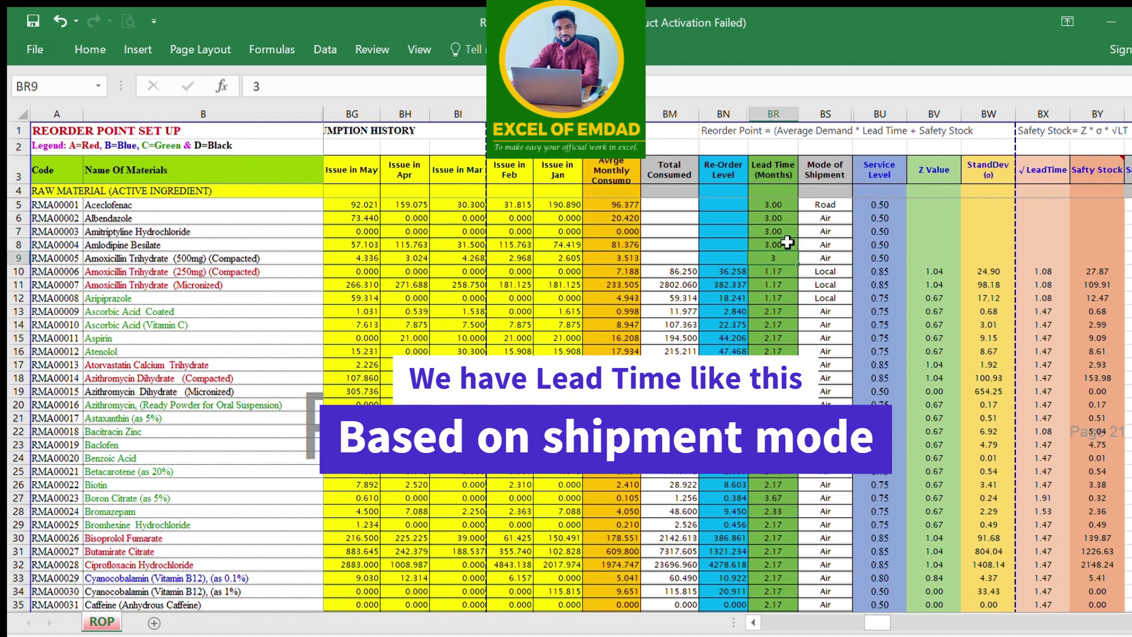
{"action": "key", "text": "Return"}
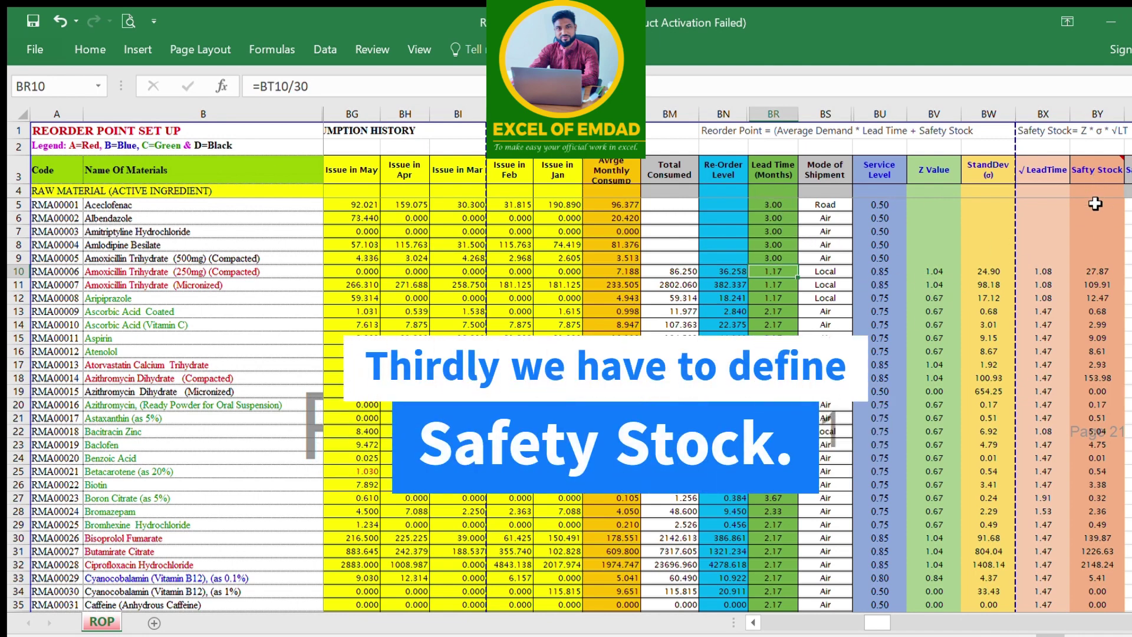
{"action": "left_click", "coordinate": [1095, 204]}
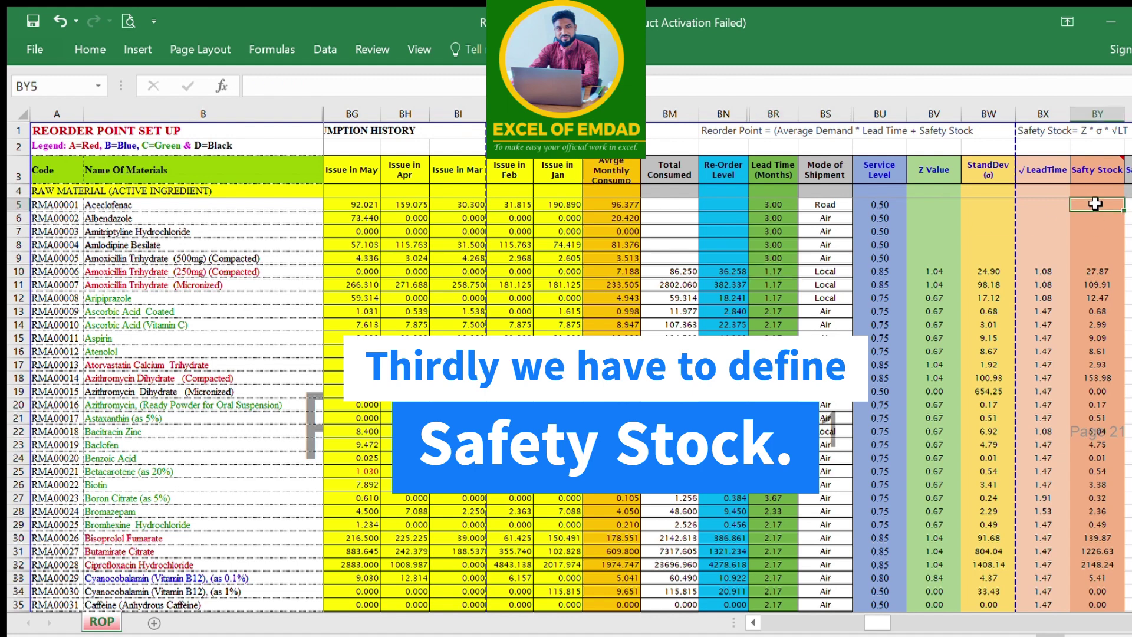
{"action": "left_click", "coordinate": [1090, 173]}
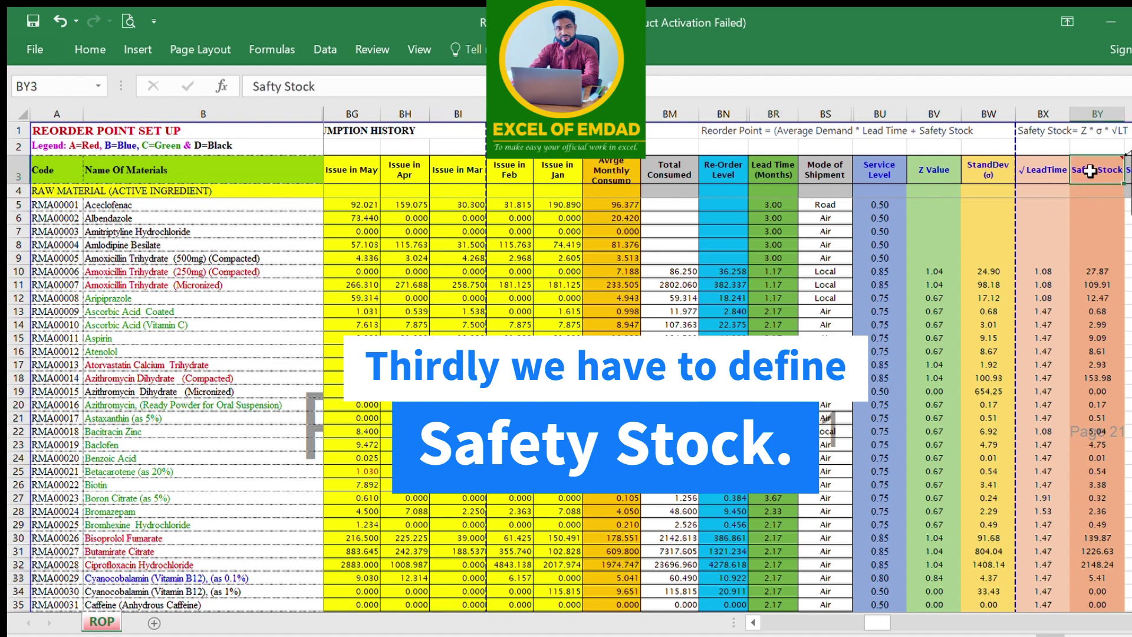
{"action": "left_click", "coordinate": [1095, 272], "text": "shift"}
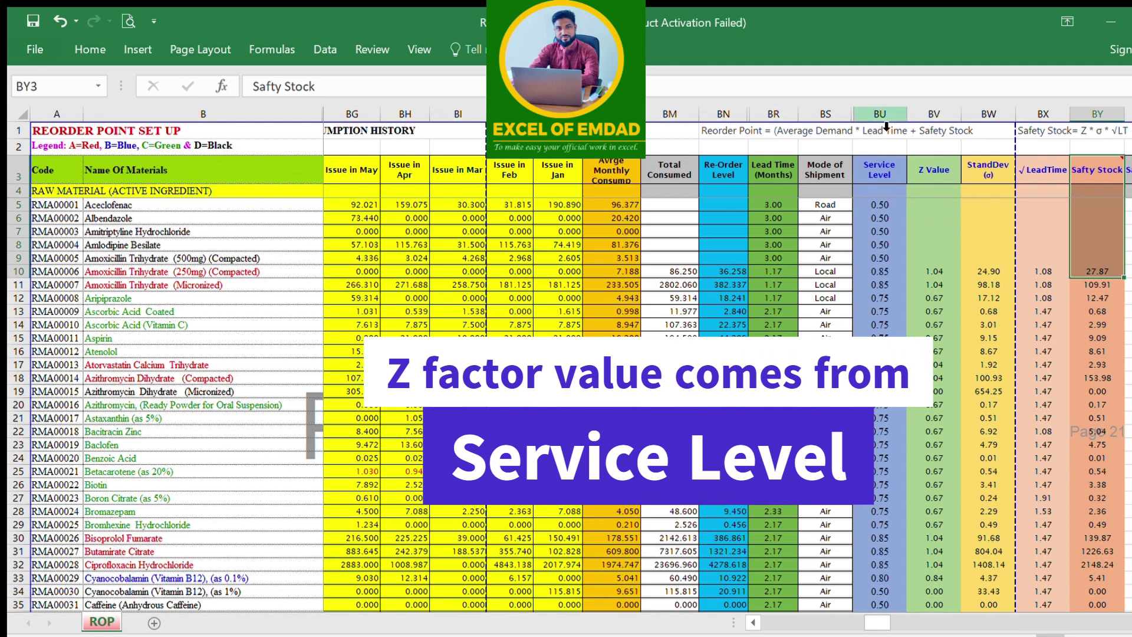
{"action": "left_click", "coordinate": [879, 113]}
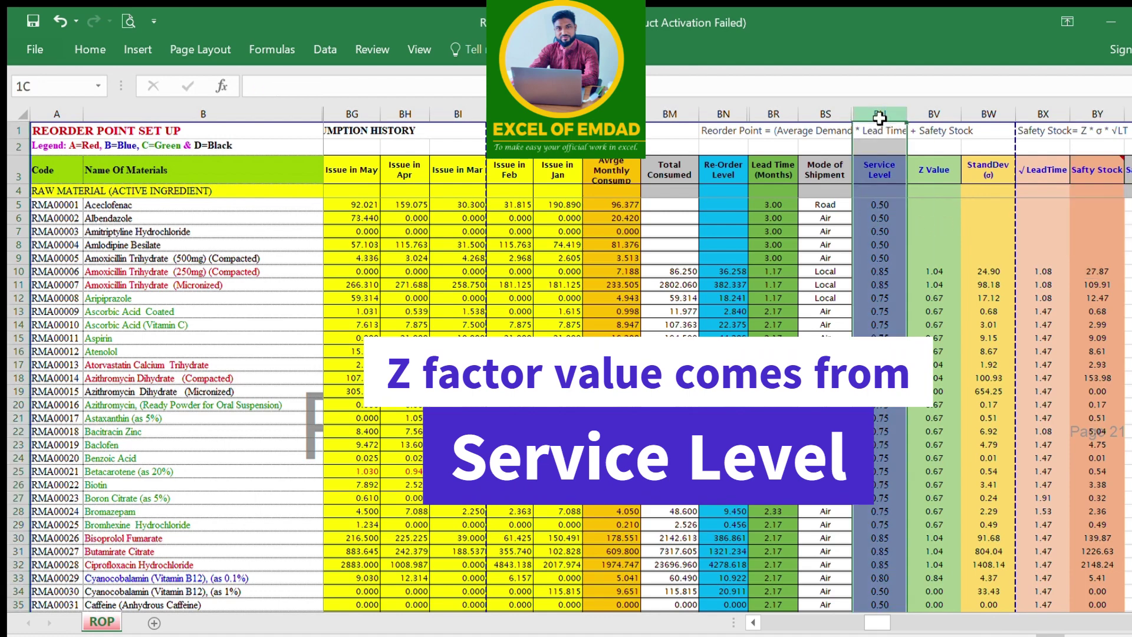
{"action": "left_click", "coordinate": [931, 171]}
{"action": "left_click", "coordinate": [1036, 134]}
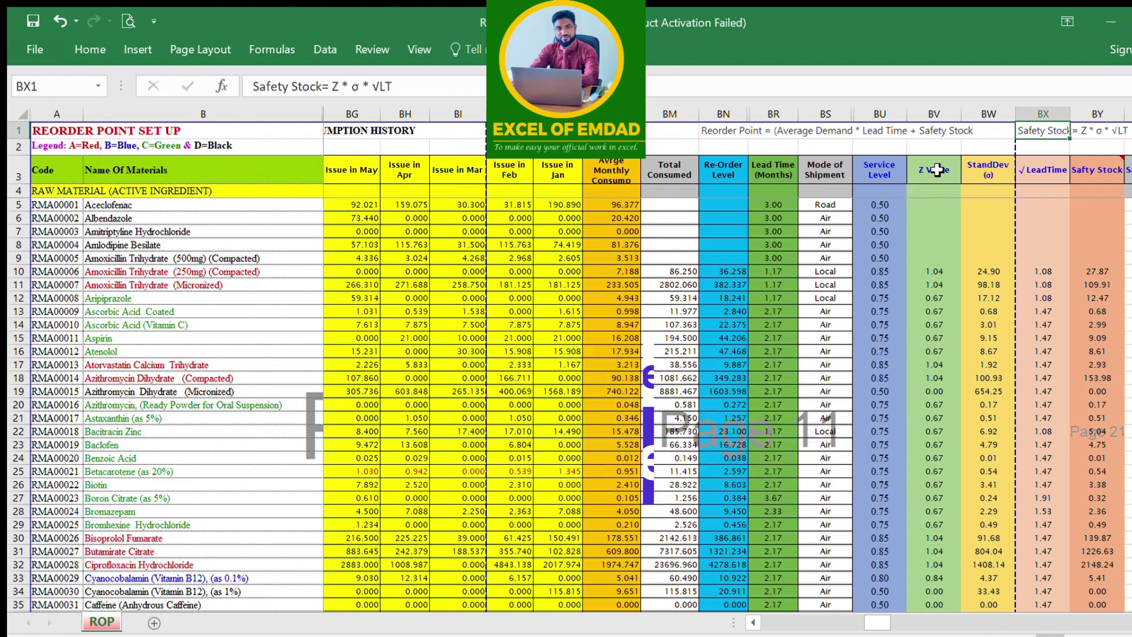
- Calculate the Z value for Aceclofenac in BV5 from its service level with =NORMSINV(BU5)
{"action": "left_click", "coordinate": [933, 204]}
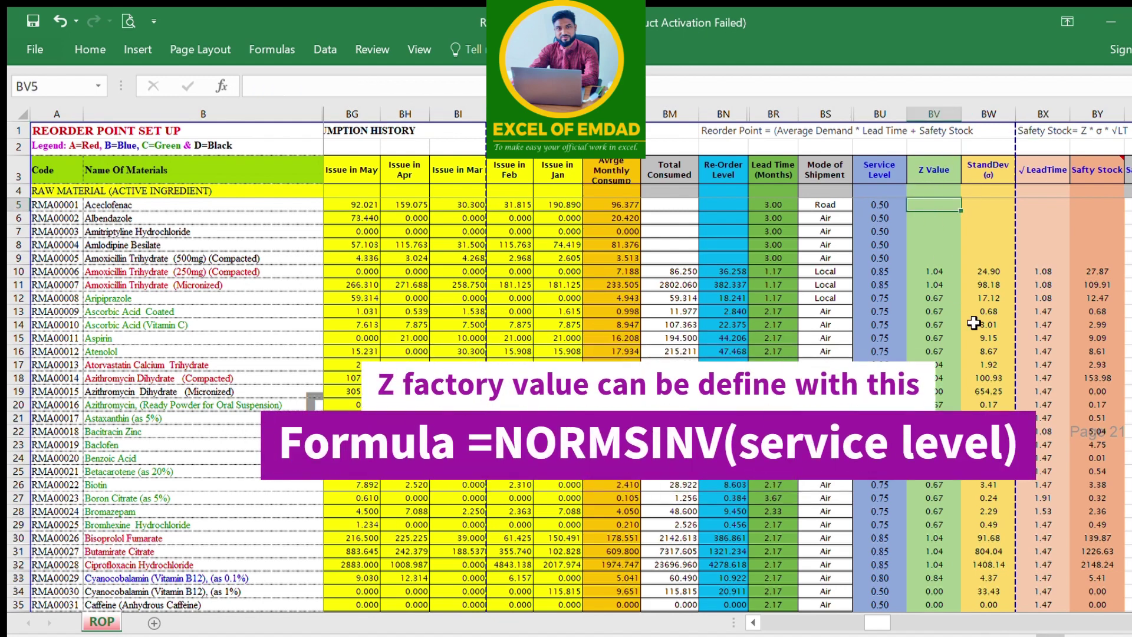
{"action": "type", "text": "="}
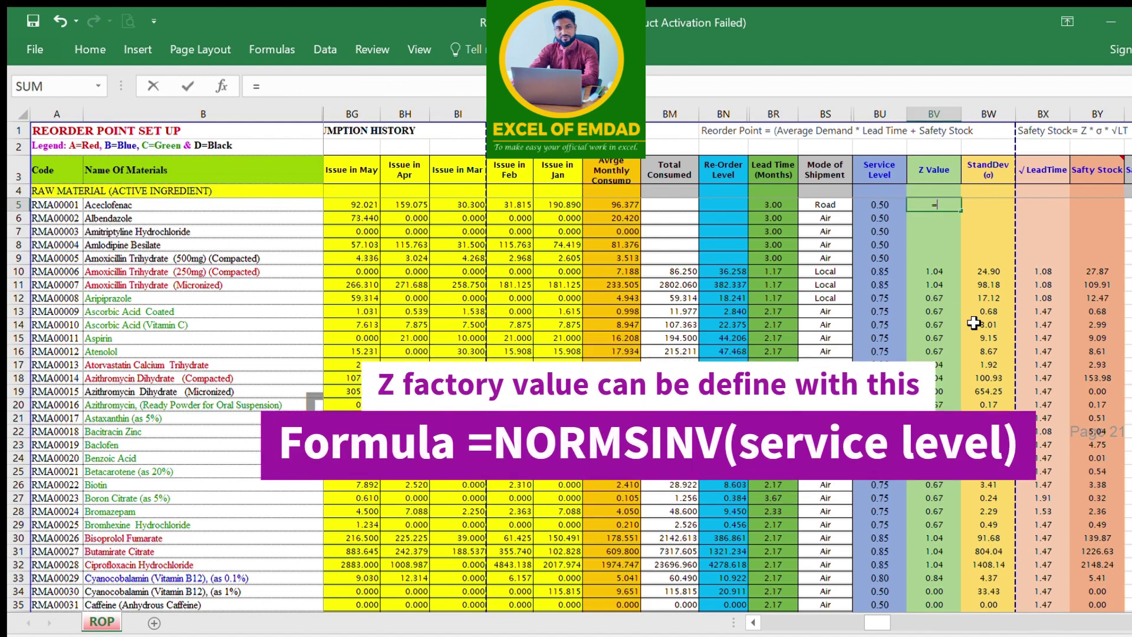
{"action": "type", "text": "NORMSINV"}
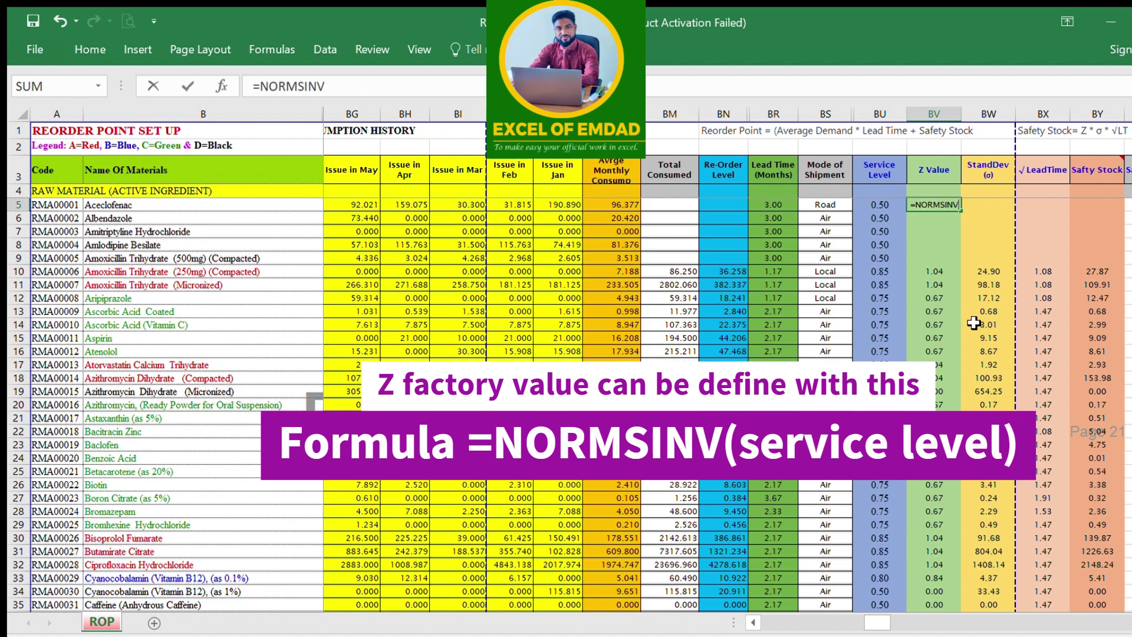
{"action": "type", "text": "("}
{"action": "left_click", "coordinate": [883, 206]}
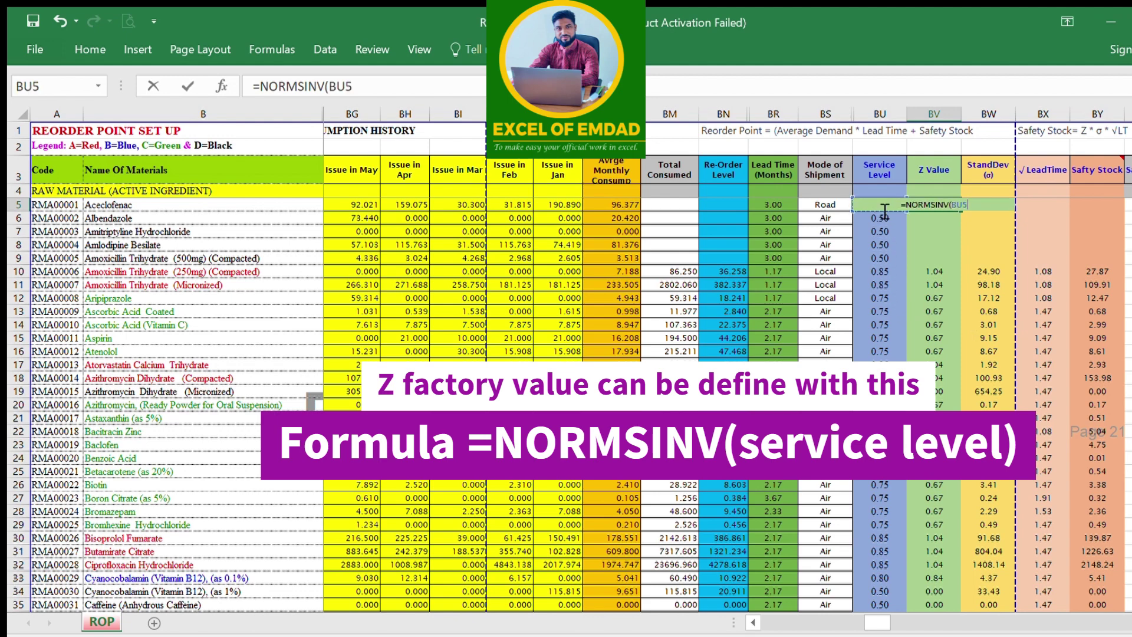
{"action": "type", "text": ")"}
{"action": "key", "text": "Return"}
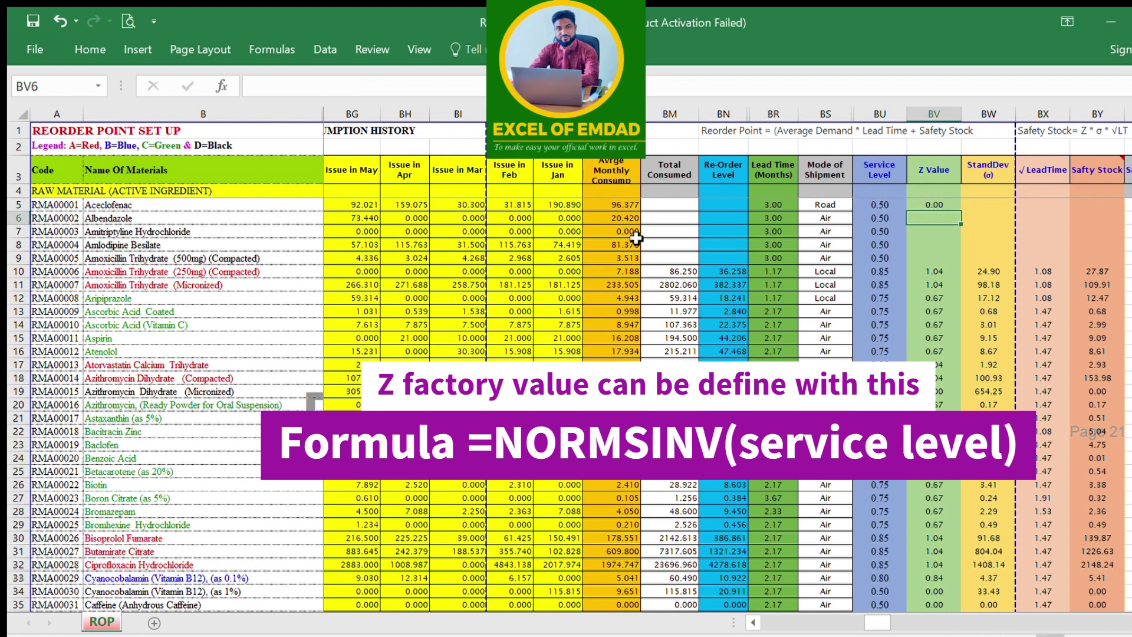
- Fill the Total Consumed SUM formula from BM10 up through BM5
{"action": "left_click", "coordinate": [672, 271]}
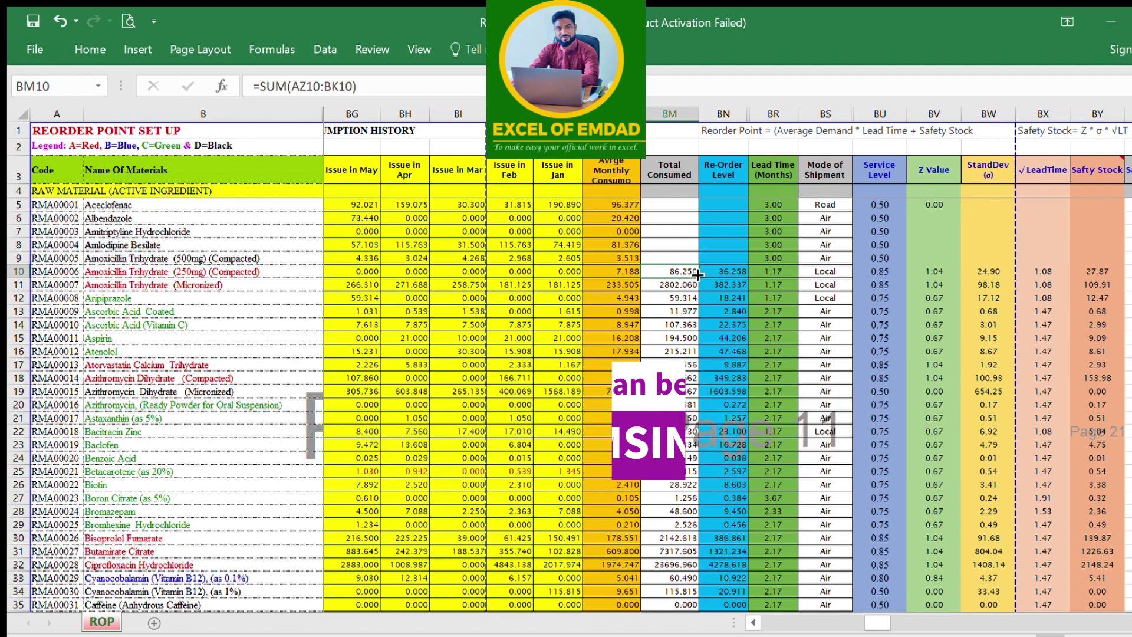
{"action": "left_click_drag", "start_coordinate": [698, 275], "coordinate": [691, 204]}
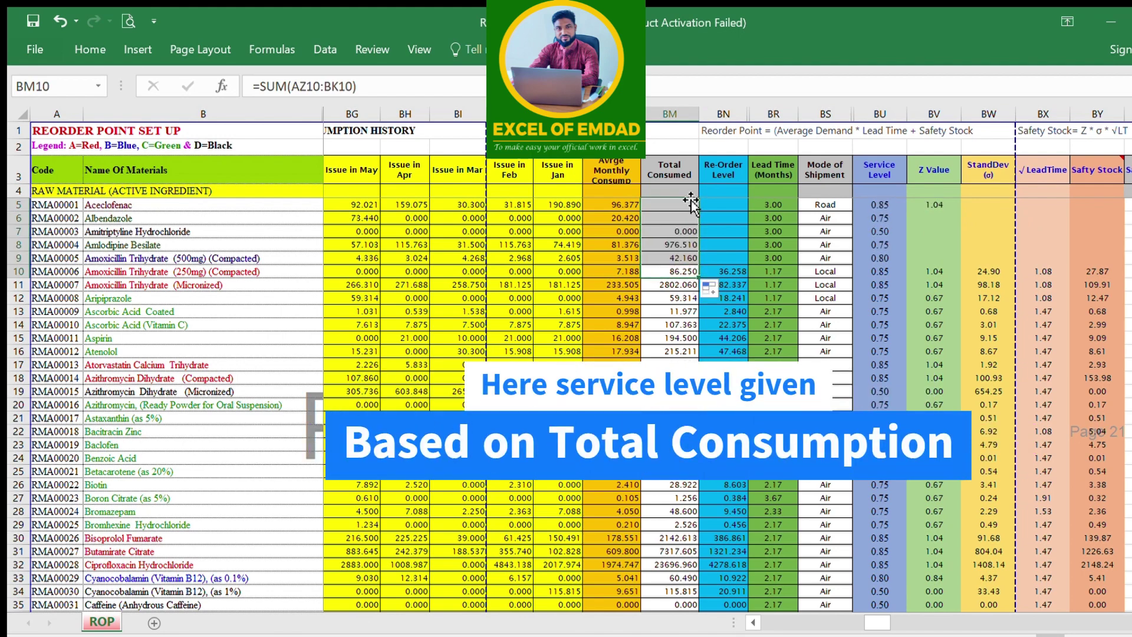
{"action": "left_click", "coordinate": [933, 208]}
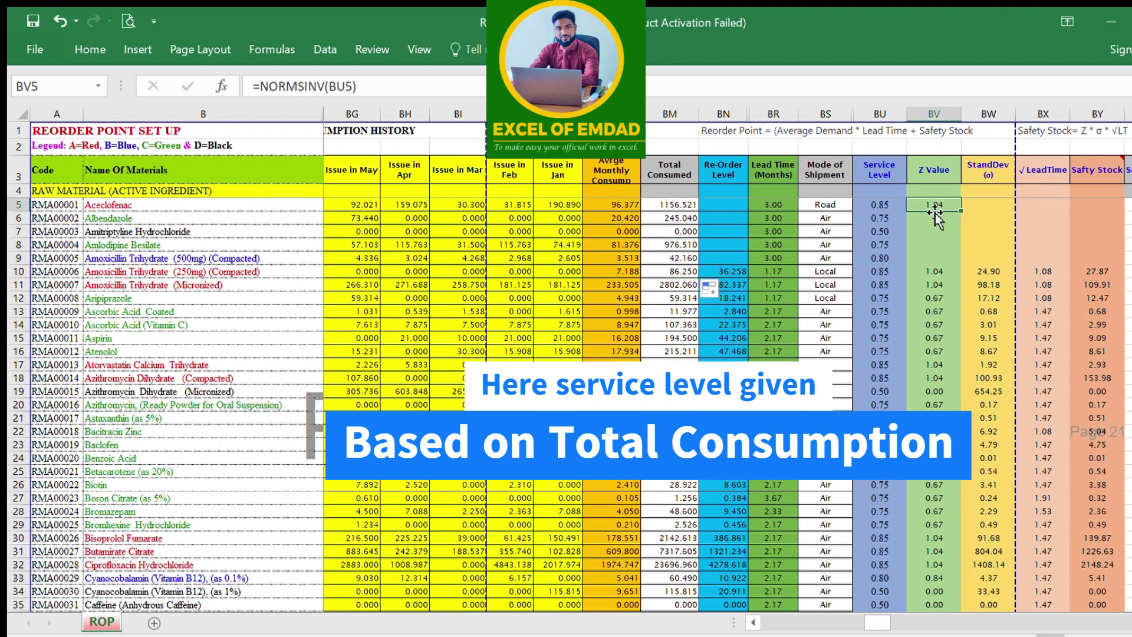
- Calculate the standard deviation of demand for Aceclofenac in BW5 with =STDEV(AZ5:BK5) over the twelve monthly issues
{"action": "left_click", "coordinate": [990, 205]}
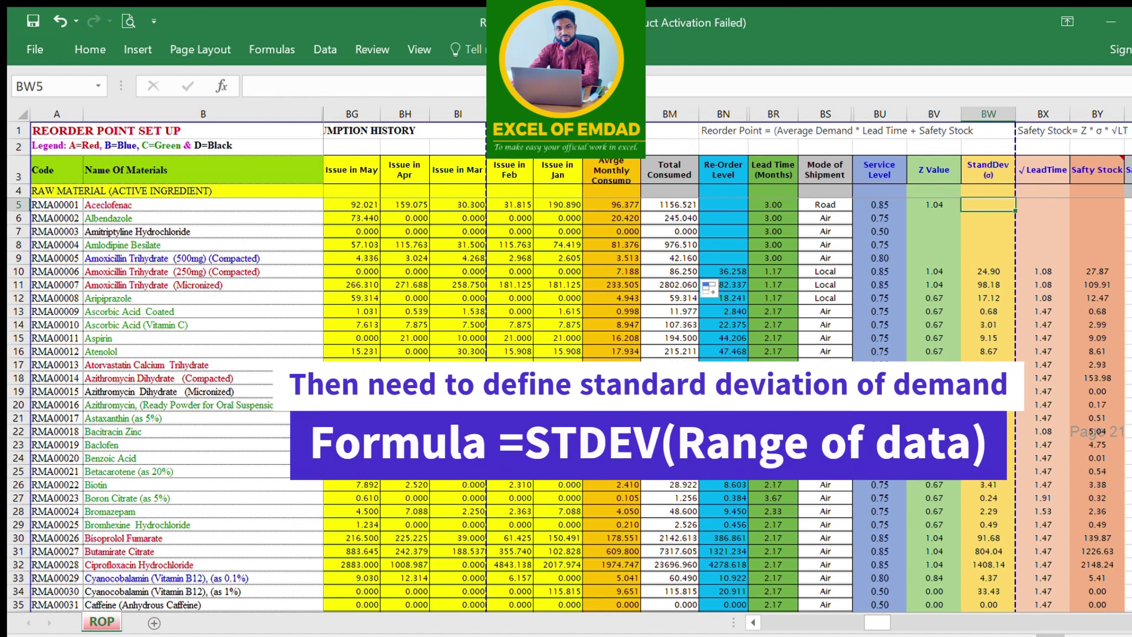
{"action": "scroll", "coordinate": [888, 119], "scroll_direction": "right", "scroll_amount": 2}
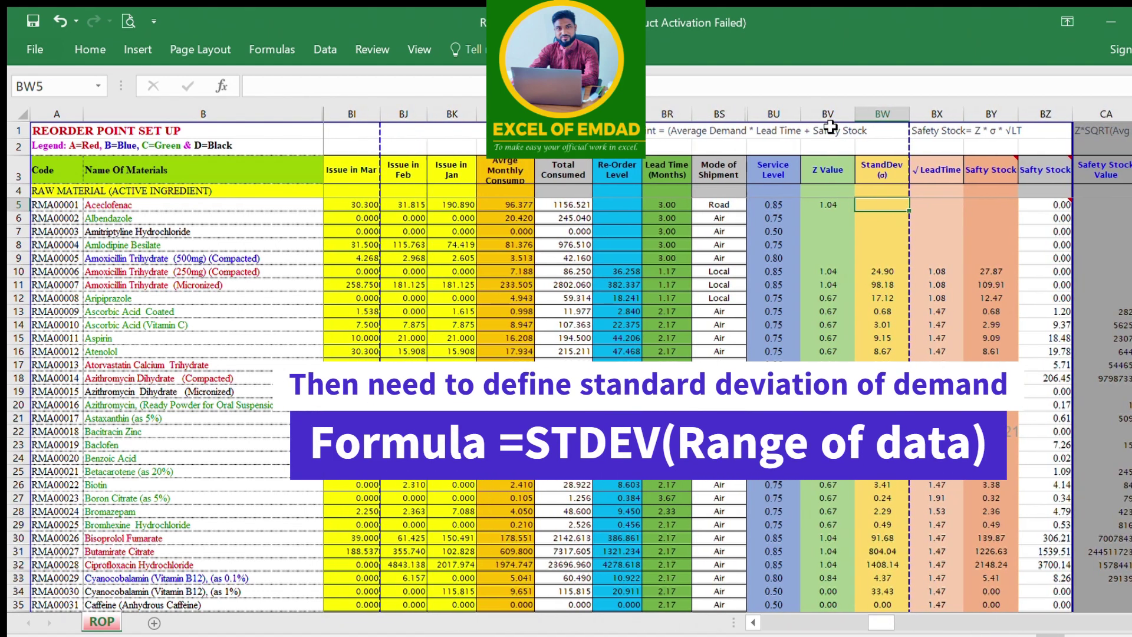
{"action": "left_click", "coordinate": [888, 120]}
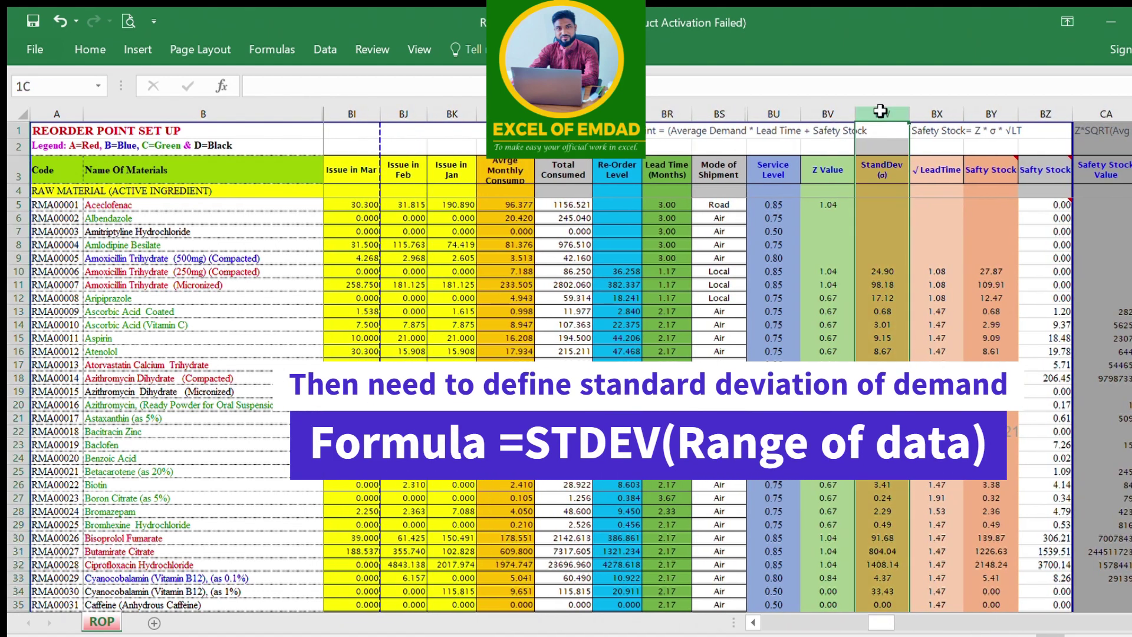
{"action": "left_click", "coordinate": [879, 205]}
{"action": "type", "text": "=STDEV("}
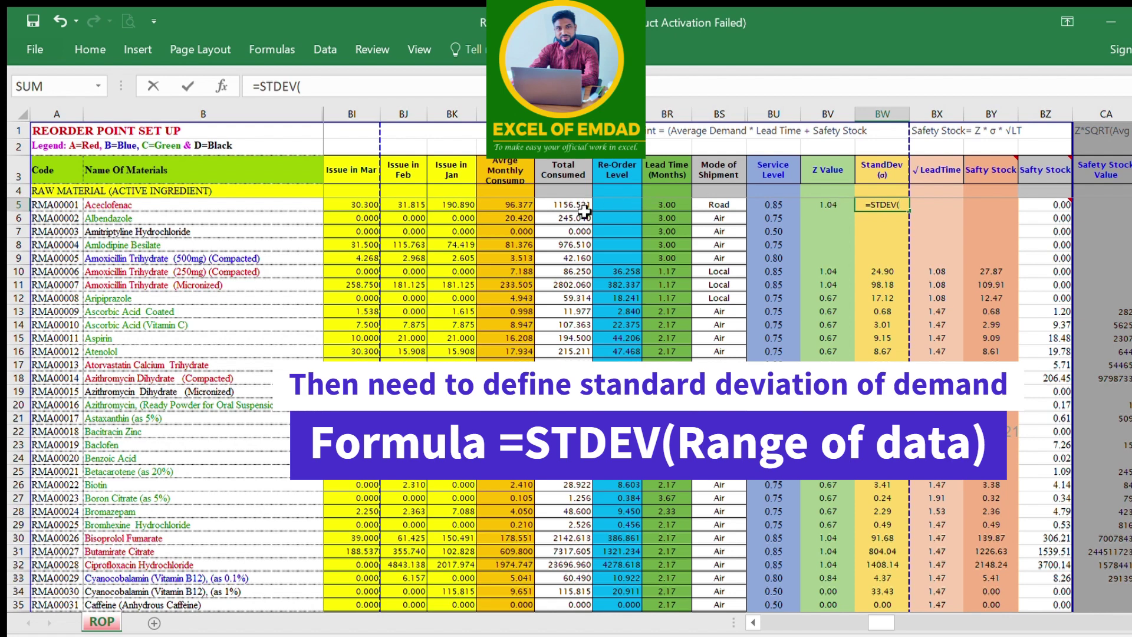
{"action": "left_click", "coordinate": [463, 206]}
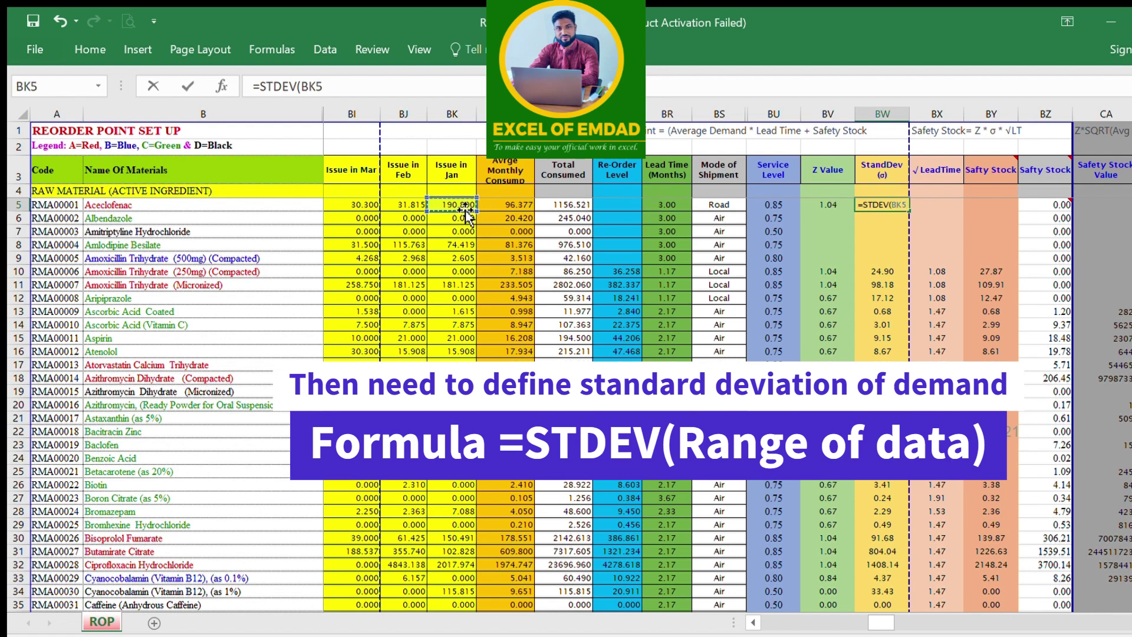
{"action": "key", "text": "shift+Left"}
{"action": "key", "text": "shift+Left"}
{"action": "key", "text": "shift+Left"}
{"action": "key", "text": "shift+Left"}
{"action": "key", "text": "shift+Left"}
{"action": "key", "text": "shift+Left"}
{"action": "key", "text": "shift+Left"}
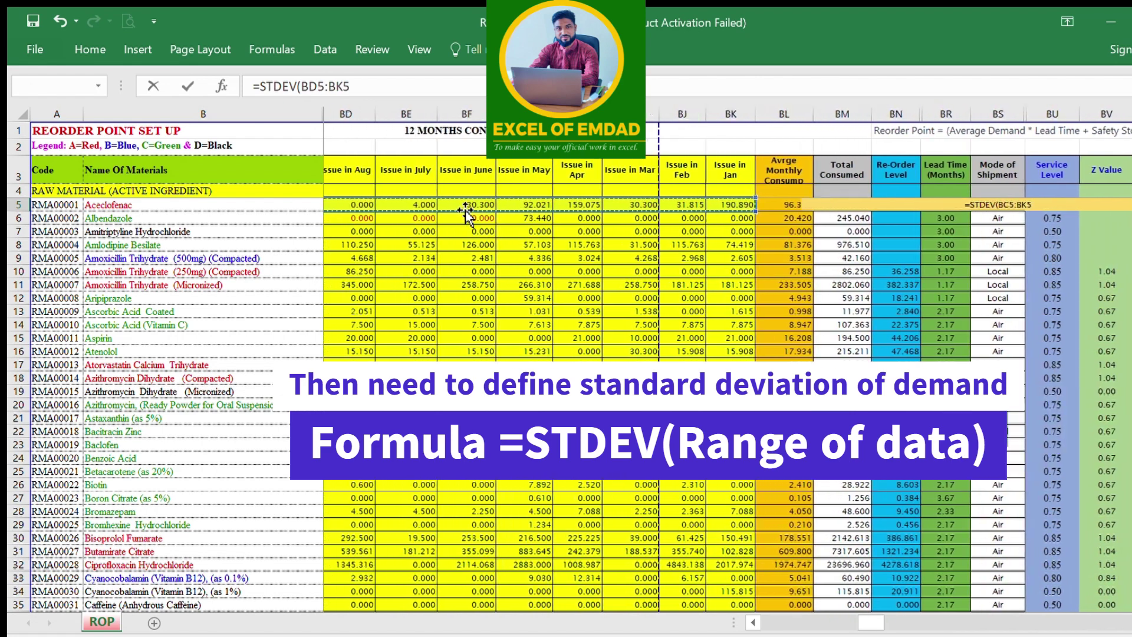
{"action": "key", "text": "shift+Left"}
{"action": "key", "text": "shift+Left"}
{"action": "key", "text": "shift+Left"}
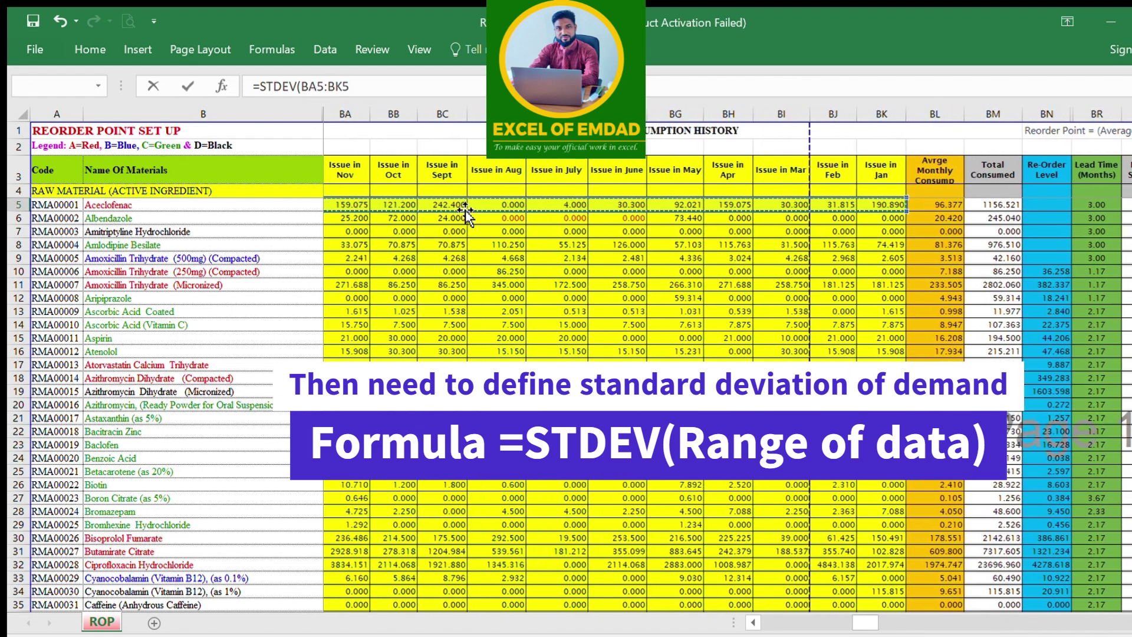
{"action": "key", "text": "ctrl+shift+Left"}
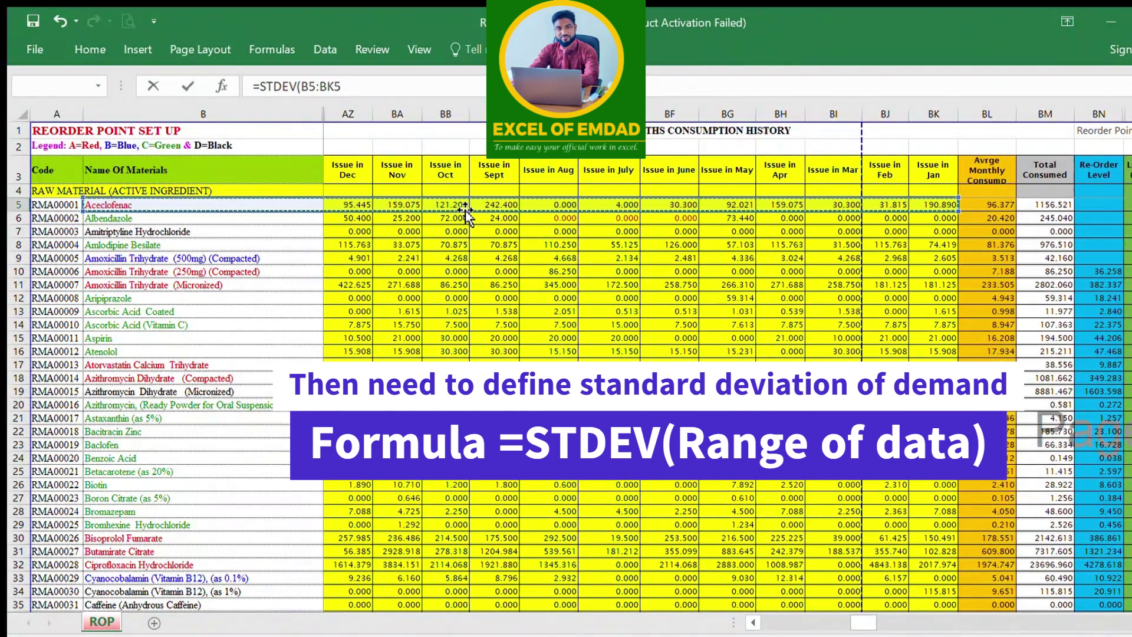
{"action": "key", "text": "ctrl+shift+Right"}
{"action": "key", "text": "Return"}
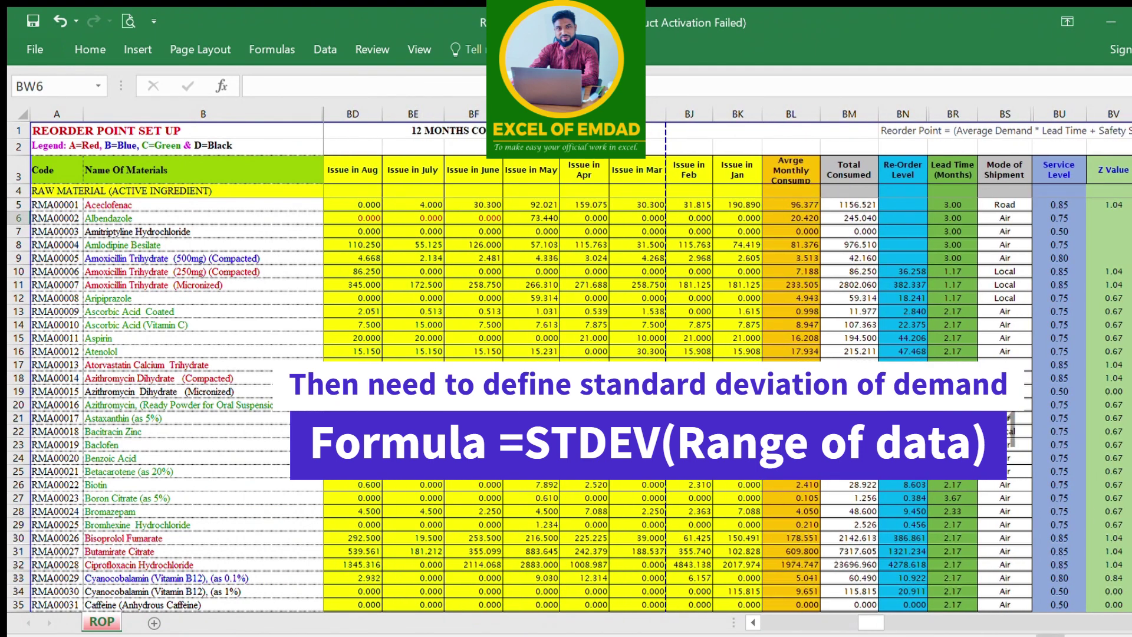
- Calculate the square root of the lead time for Aceclofenac in BX5 with =SQRT(BR5)
{"action": "scroll", "coordinate": [1031, 285], "scroll_direction": "right", "scroll_amount": 4}
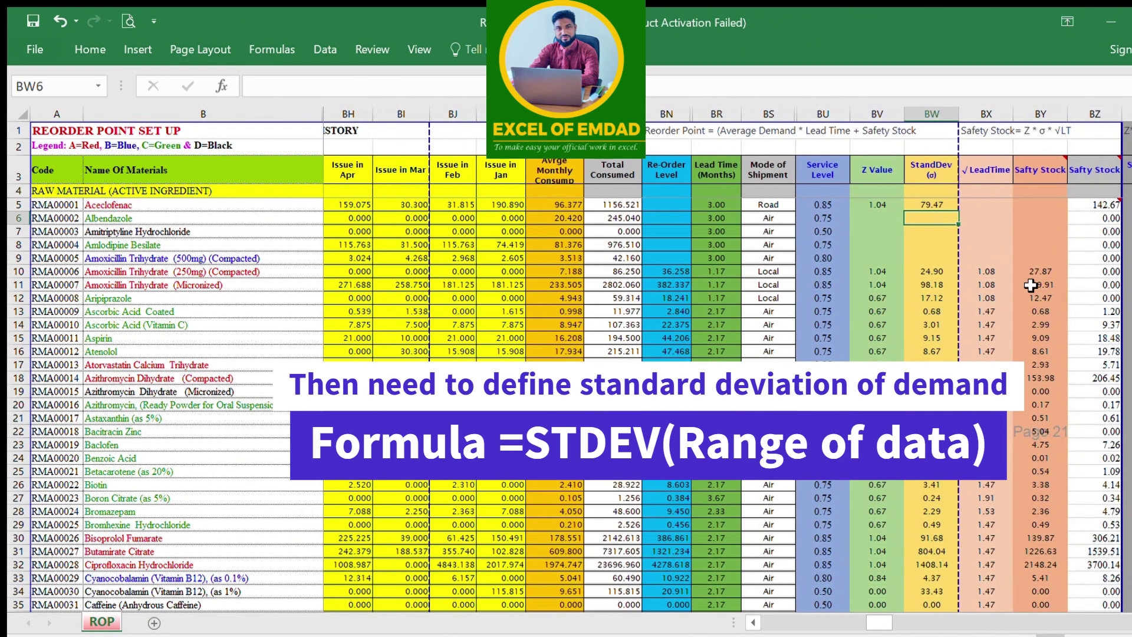
{"action": "left_click", "coordinate": [988, 205]}
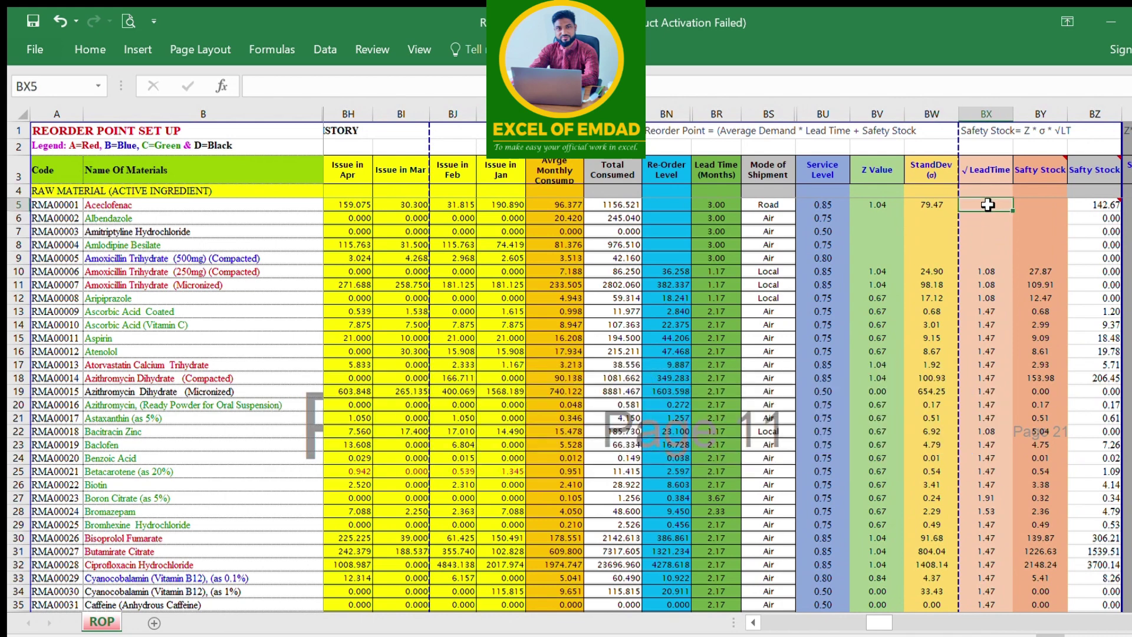
{"action": "type", "text": "=SQRT("}
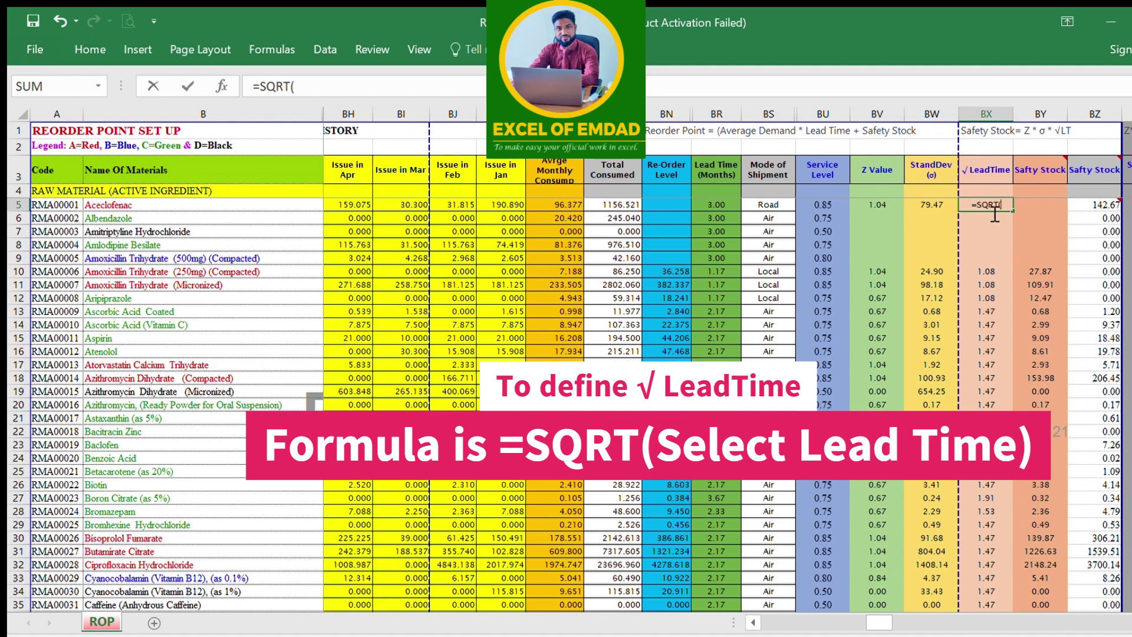
{"action": "left_click", "coordinate": [715, 203]}
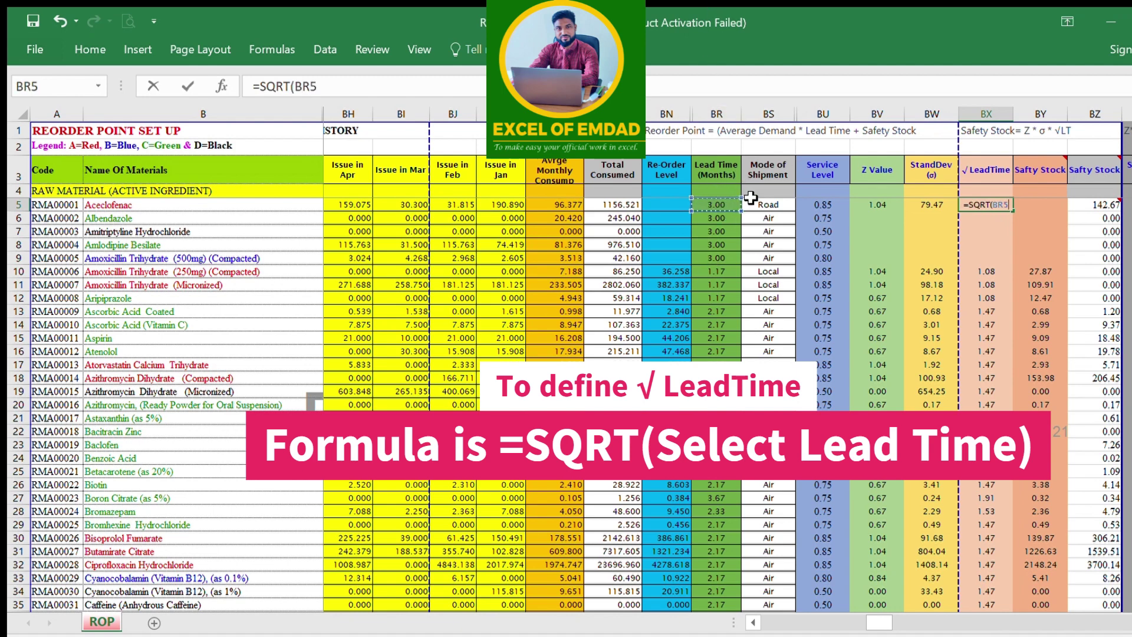
{"action": "type", "text": ")"}
{"action": "key", "text": "Return"}
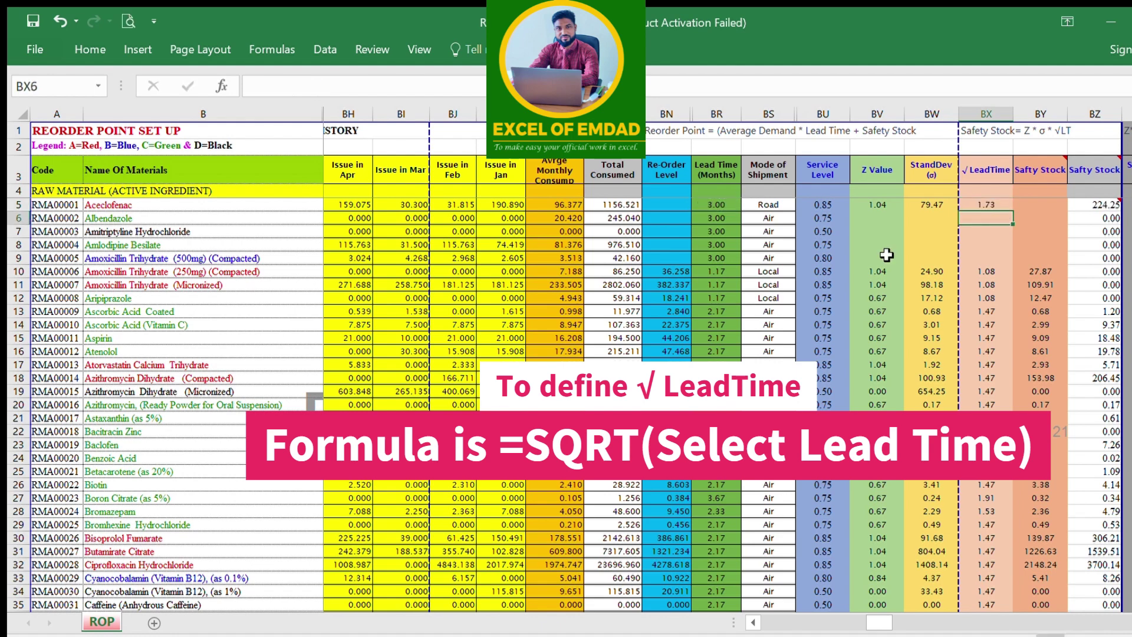
- Fill the Z Value, StandDev and √LeadTime formulas from row 5 down over the empty cells of the materials below
{"action": "left_click", "coordinate": [883, 204]}
{"action": "double_click", "coordinate": [904, 210]}
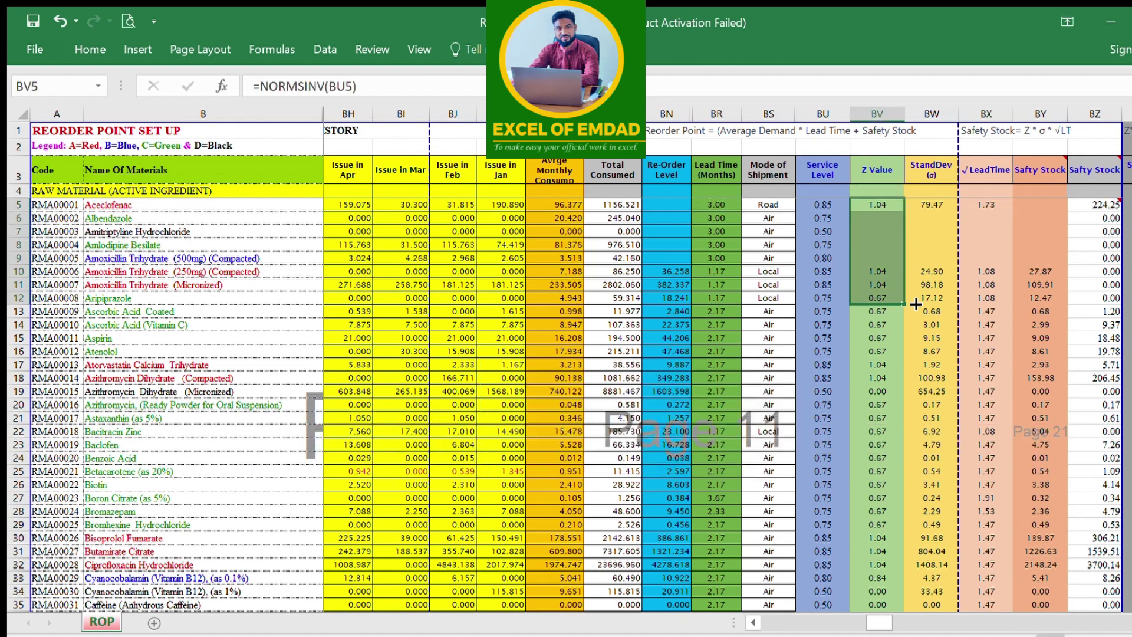
{"action": "left_click", "coordinate": [950, 204]}
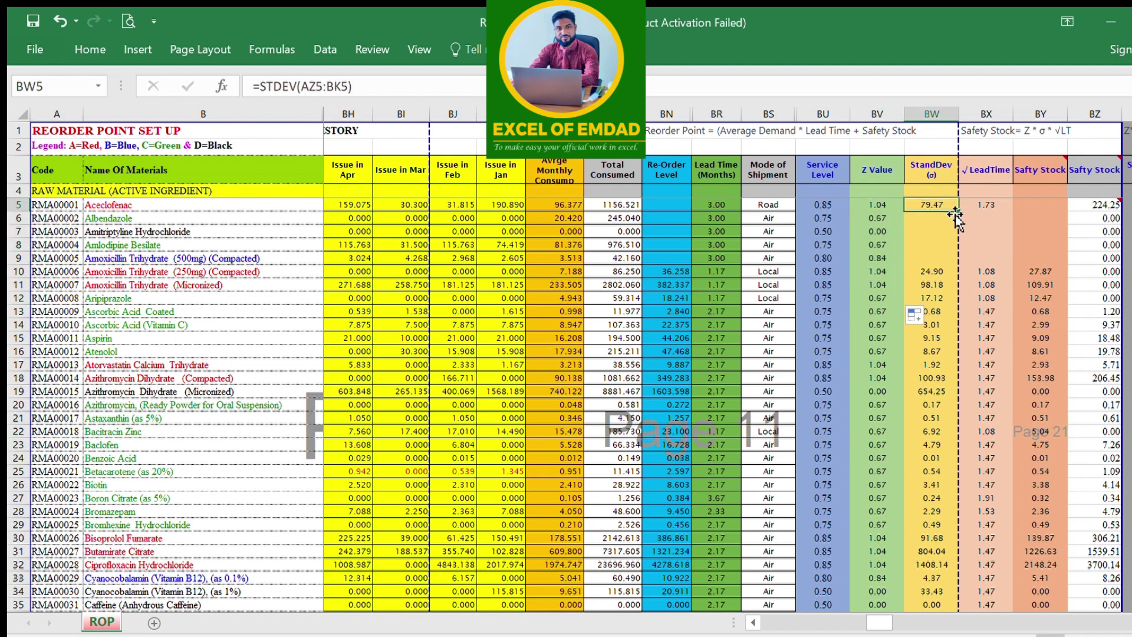
{"action": "left_click_drag", "start_coordinate": [959, 213], "coordinate": [958, 327]}
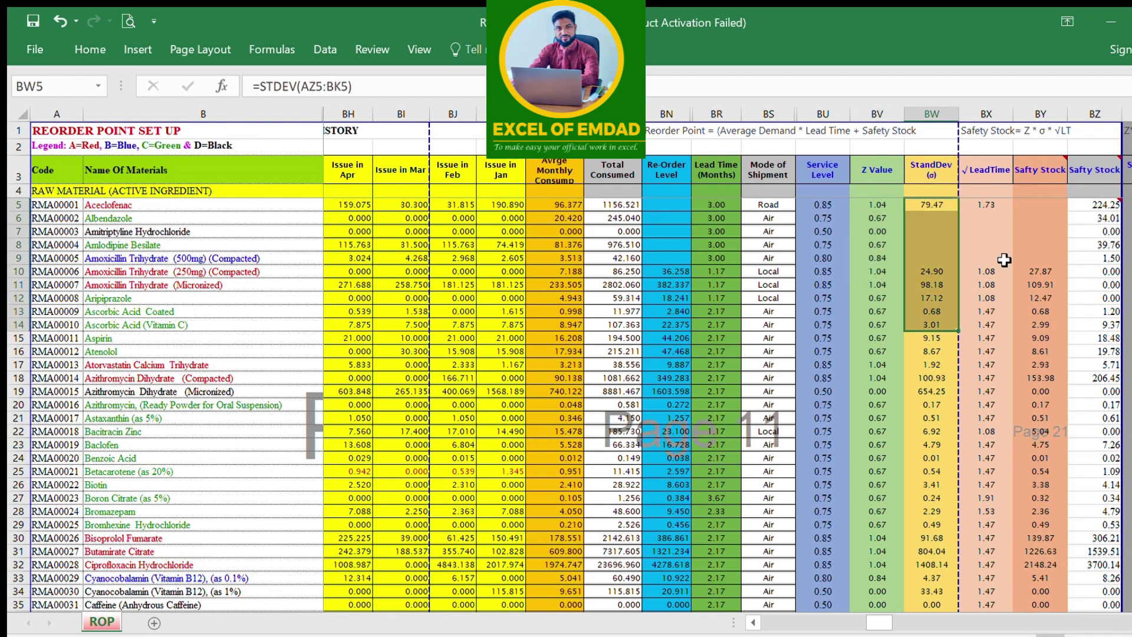
{"action": "left_click", "coordinate": [994, 205]}
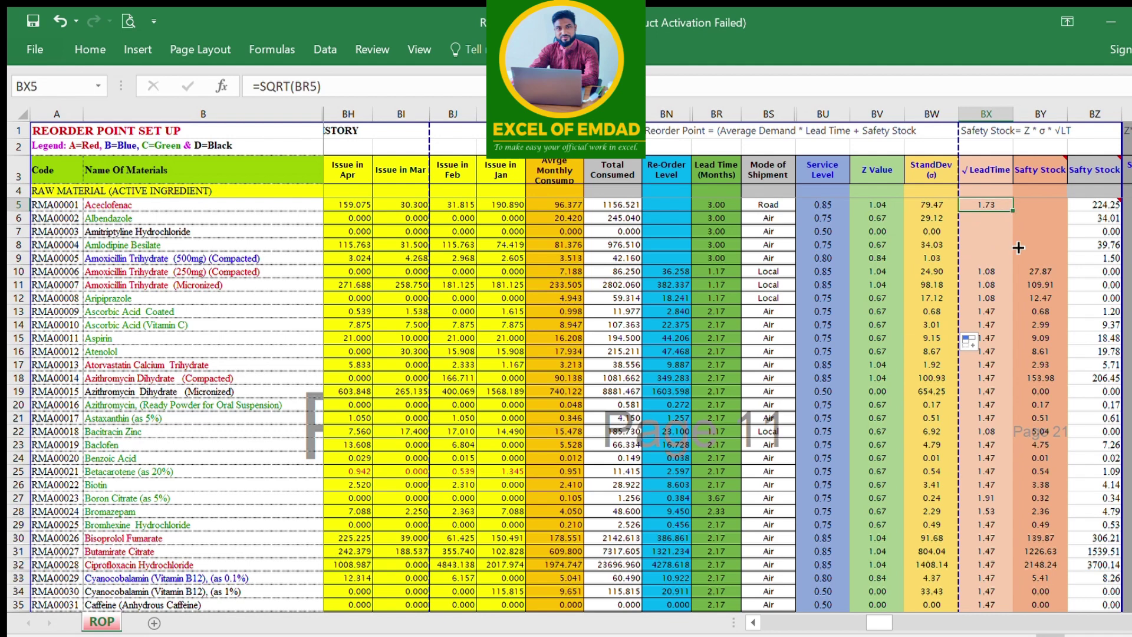
{"action": "left_click_drag", "start_coordinate": [1012, 210], "coordinate": [1018, 342]}
- Calculate the safety stock for Aceclofenac in BY5 with =BV5*BW5*BX5
{"action": "left_click", "coordinate": [1039, 211]}
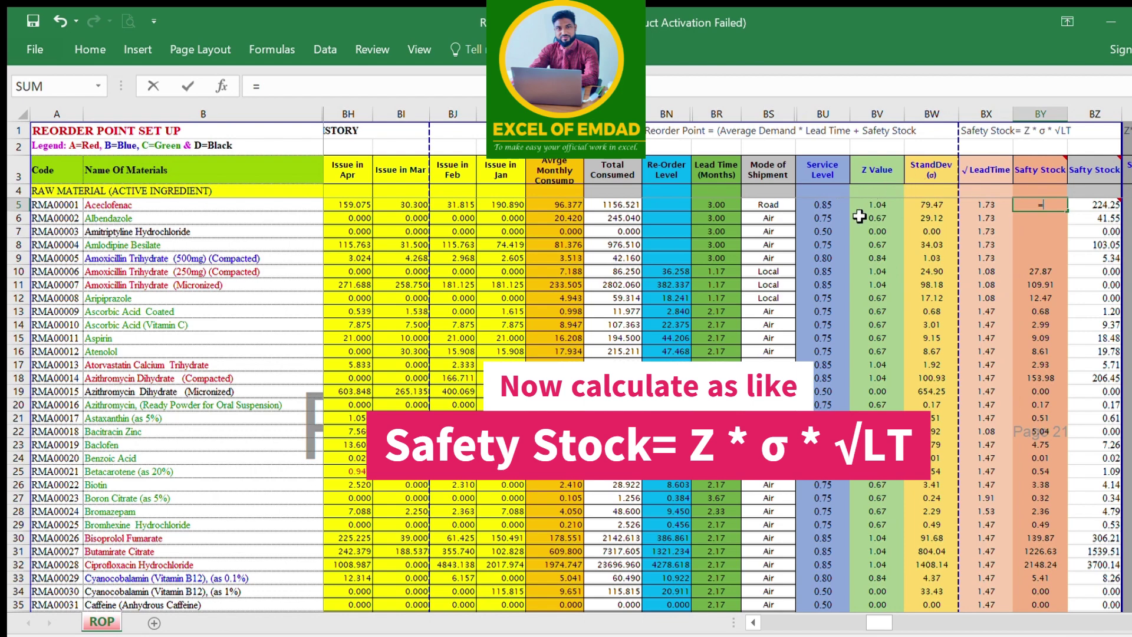
{"action": "left_click", "coordinate": [877, 206]}
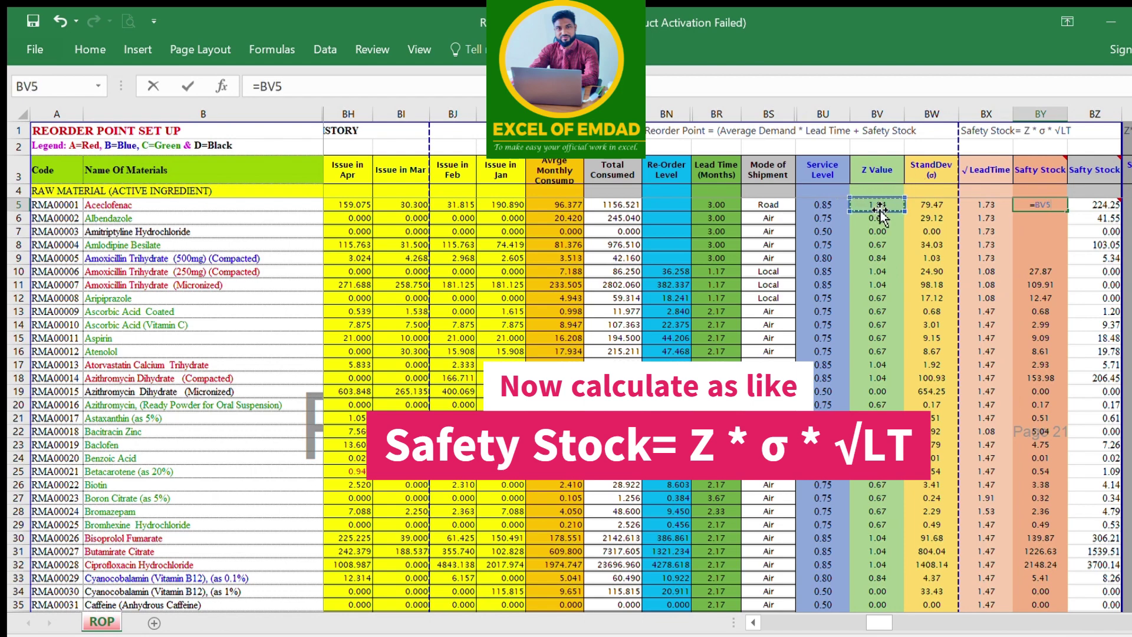
{"action": "type", "text": "*"}
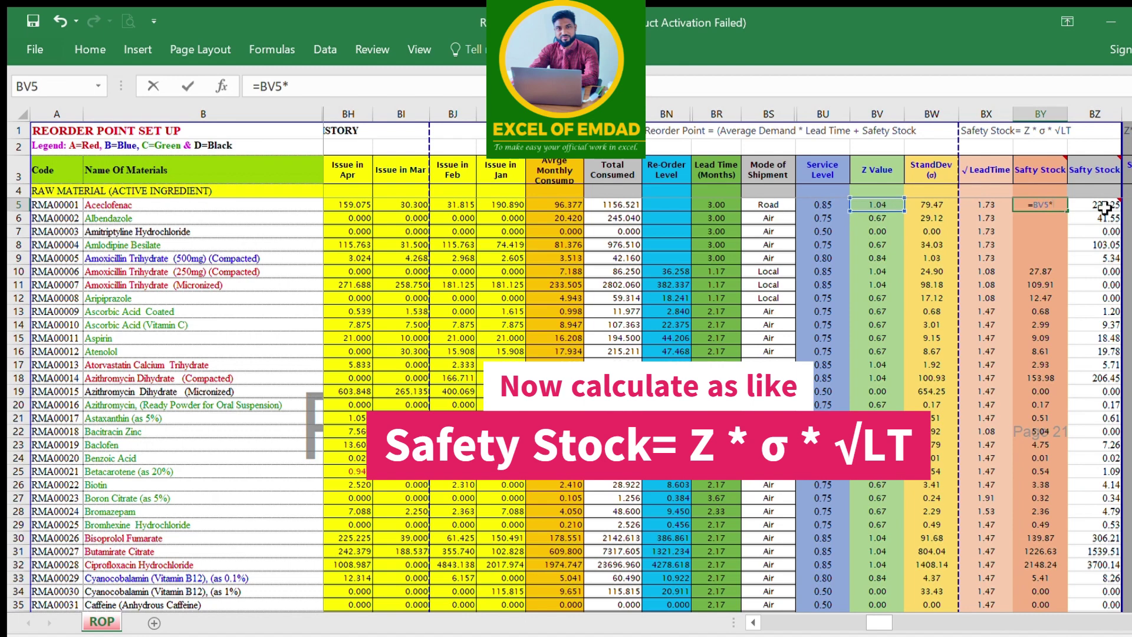
{"action": "left_click", "coordinate": [933, 204]}
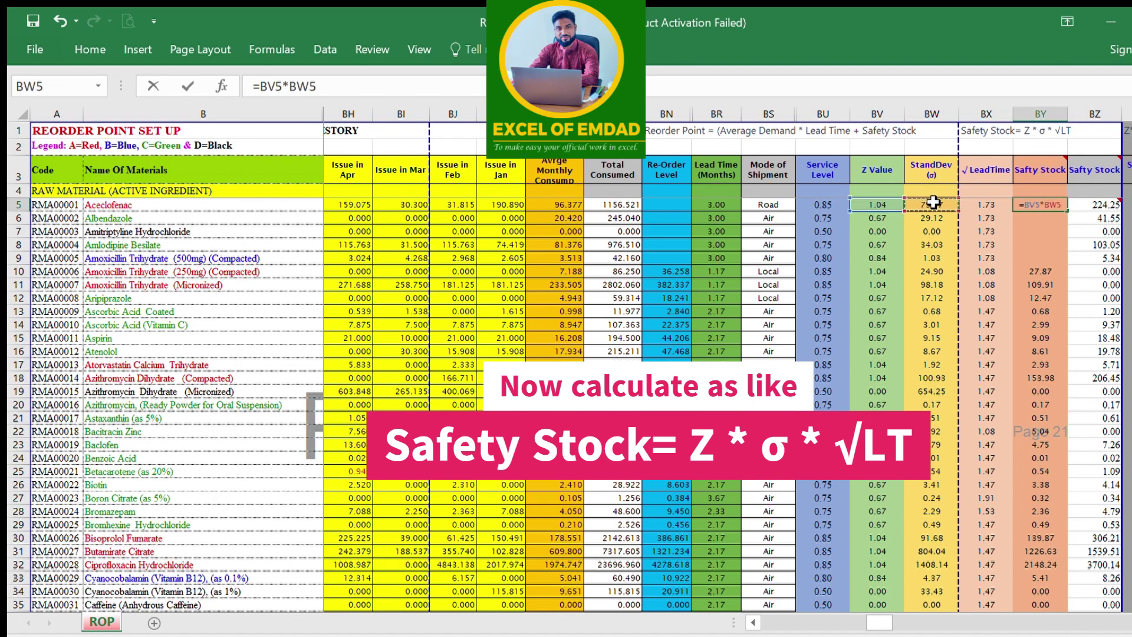
{"action": "type", "text": "*"}
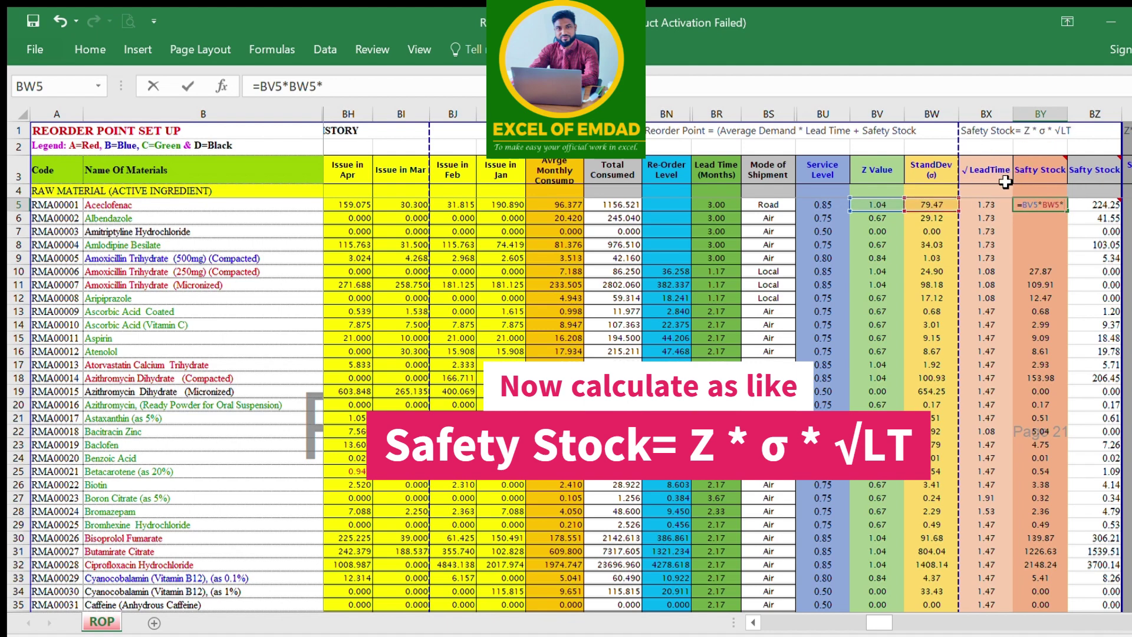
{"action": "left_click", "coordinate": [993, 204]}
{"action": "key", "text": "Return"}
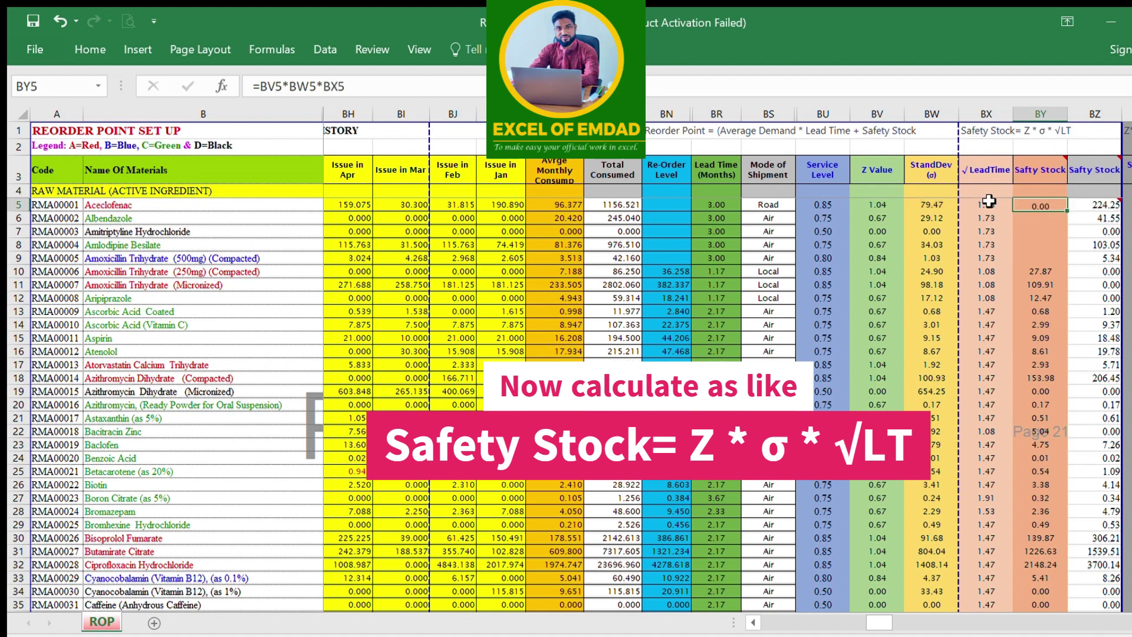
- Fill the safety stock formula from BY5 down through BY18
{"action": "left_click", "coordinate": [1048, 207]}
{"action": "left_click_drag", "start_coordinate": [1069, 211], "coordinate": [1070, 380]}
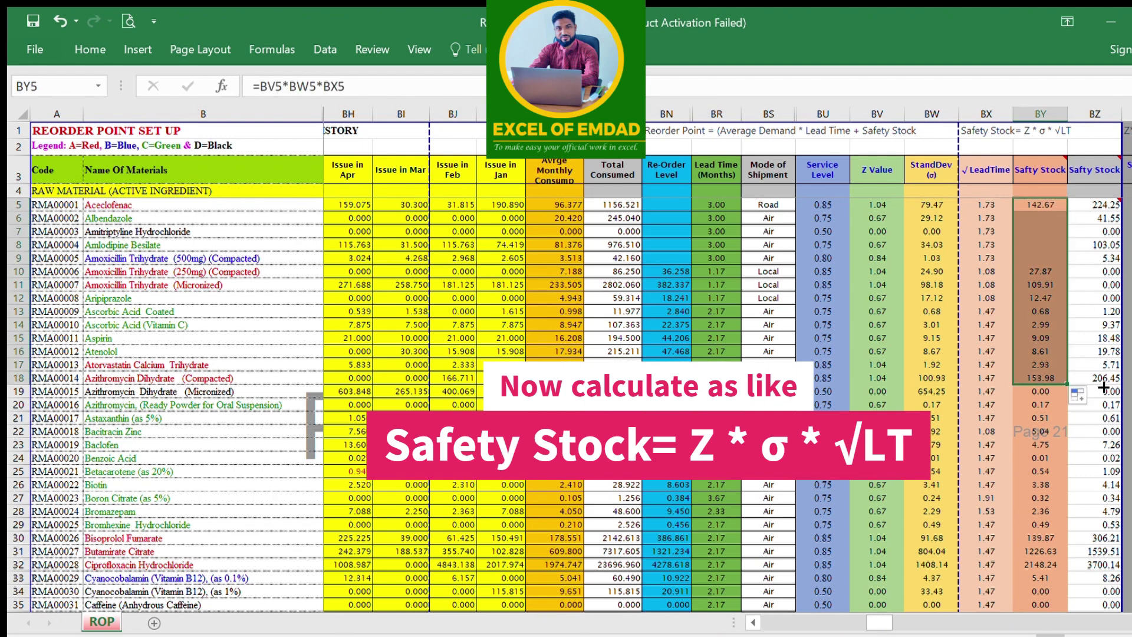
{"action": "left_click", "coordinate": [1043, 204]}
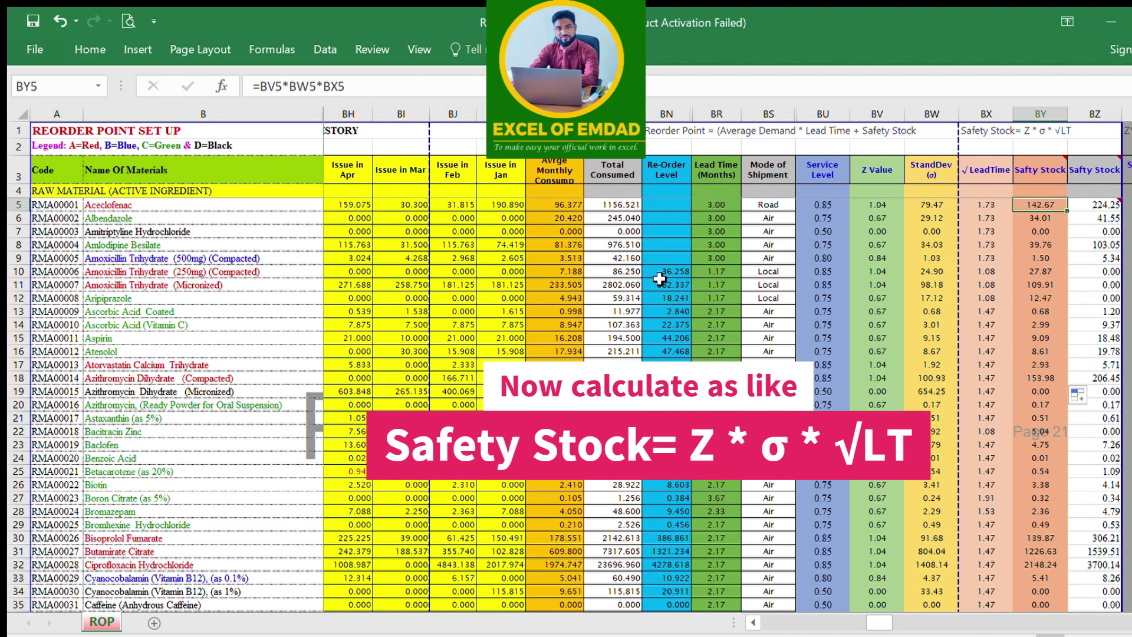
- Calculate the re-order level for Aceclofenac in BN5 with =BL5*BR5+BY5
{"action": "left_click", "coordinate": [667, 204]}
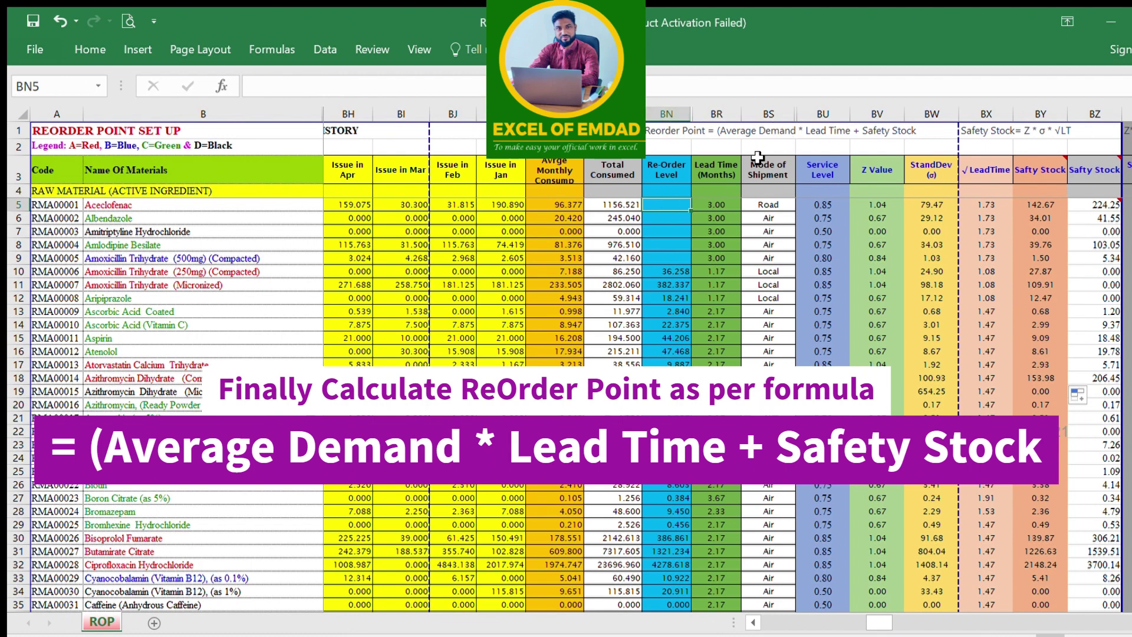
{"action": "type", "text": "="}
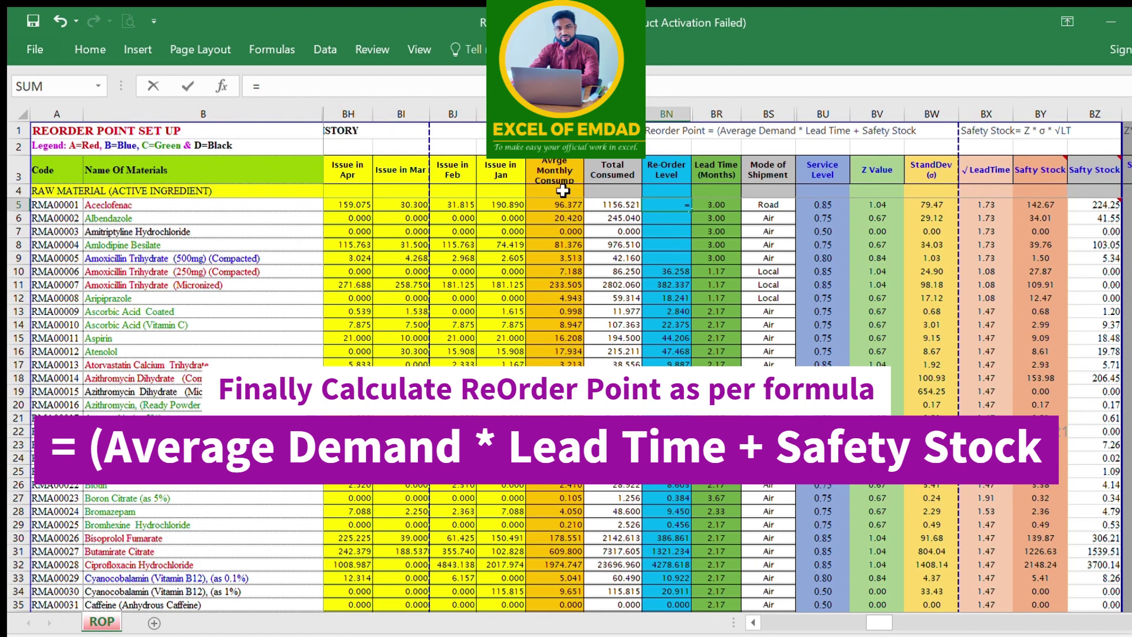
{"action": "left_click", "coordinate": [564, 209]}
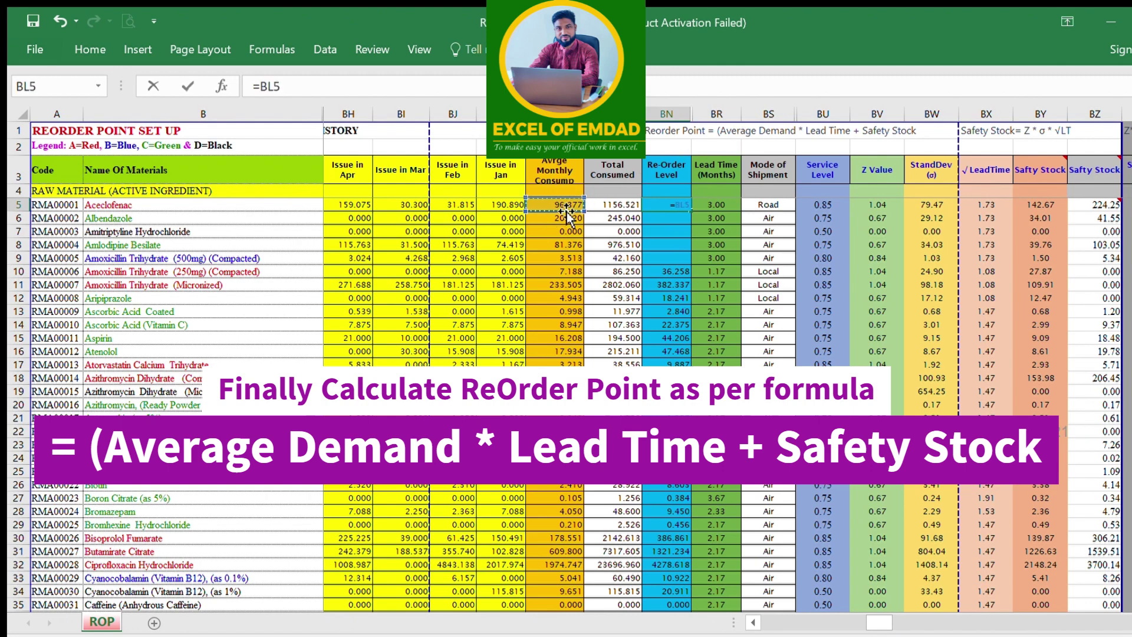
{"action": "type", "text": "*"}
{"action": "left_click", "coordinate": [718, 208]}
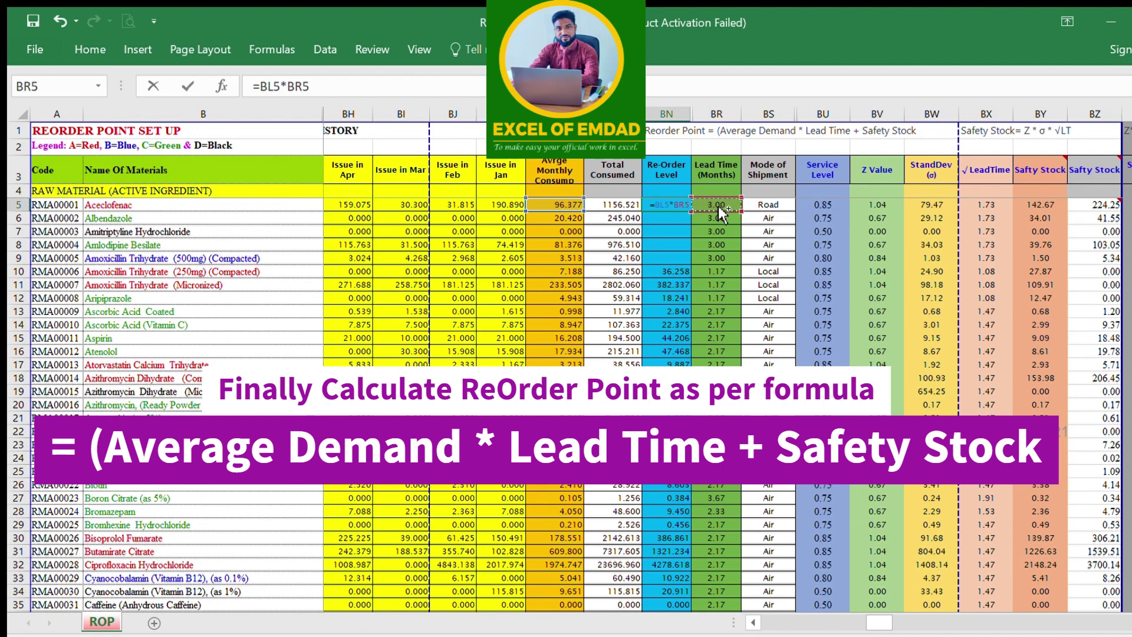
{"action": "type", "text": "+"}
{"action": "left_click", "coordinate": [1049, 208]}
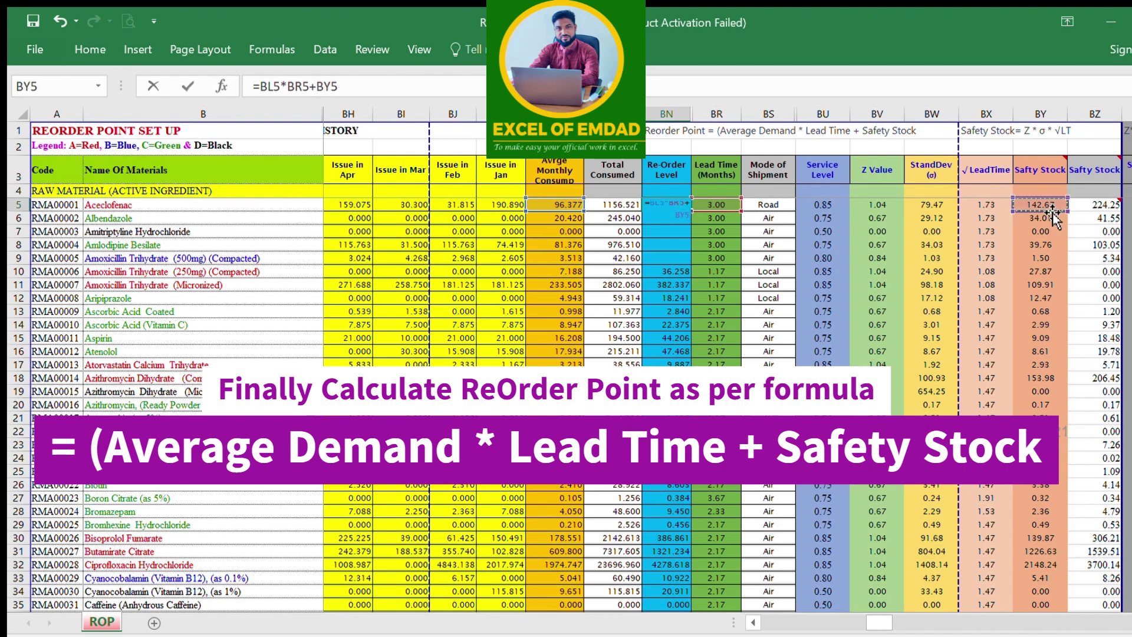
{"action": "key", "text": "Return"}
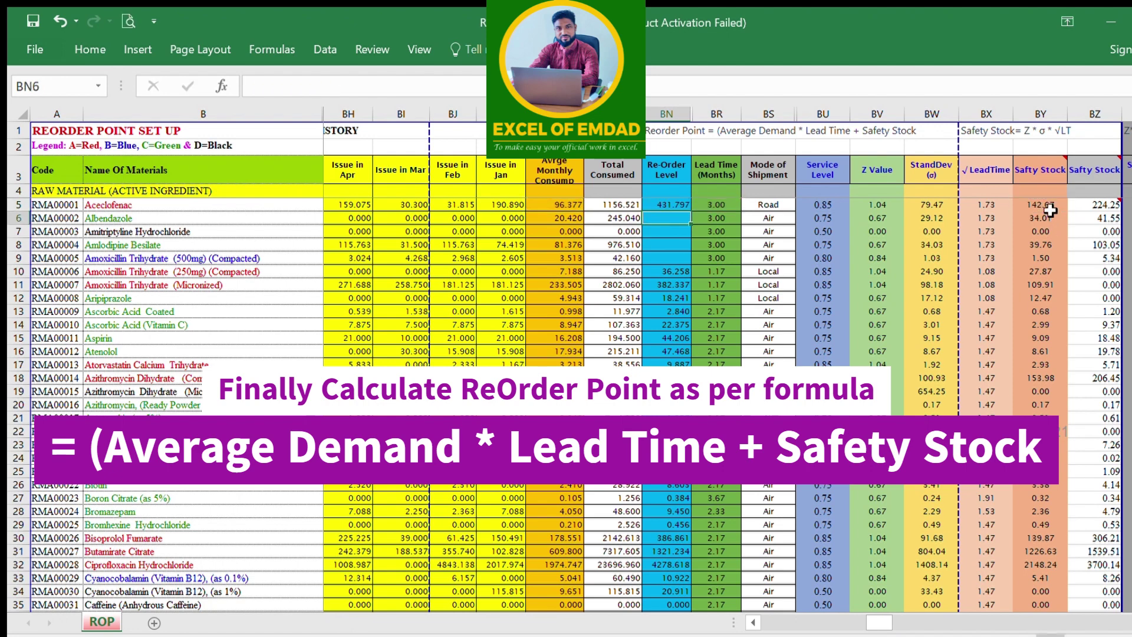
- Fill the re-order level formula from BN5 down through BN19
{"action": "left_click", "coordinate": [687, 208]}
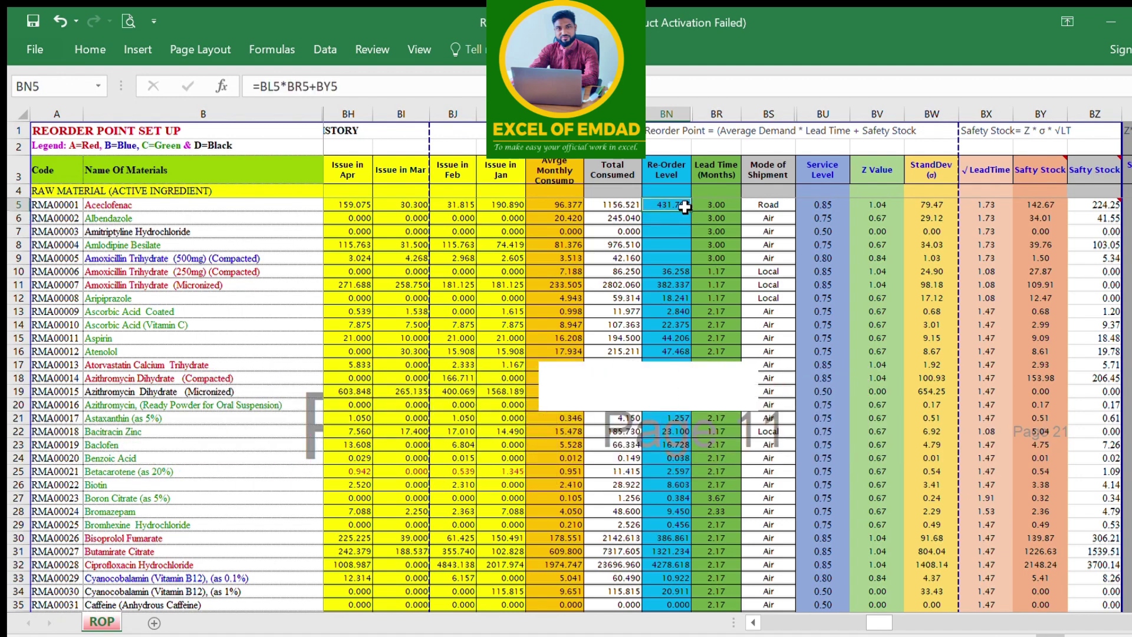
{"action": "double_click", "coordinate": [691, 211]}
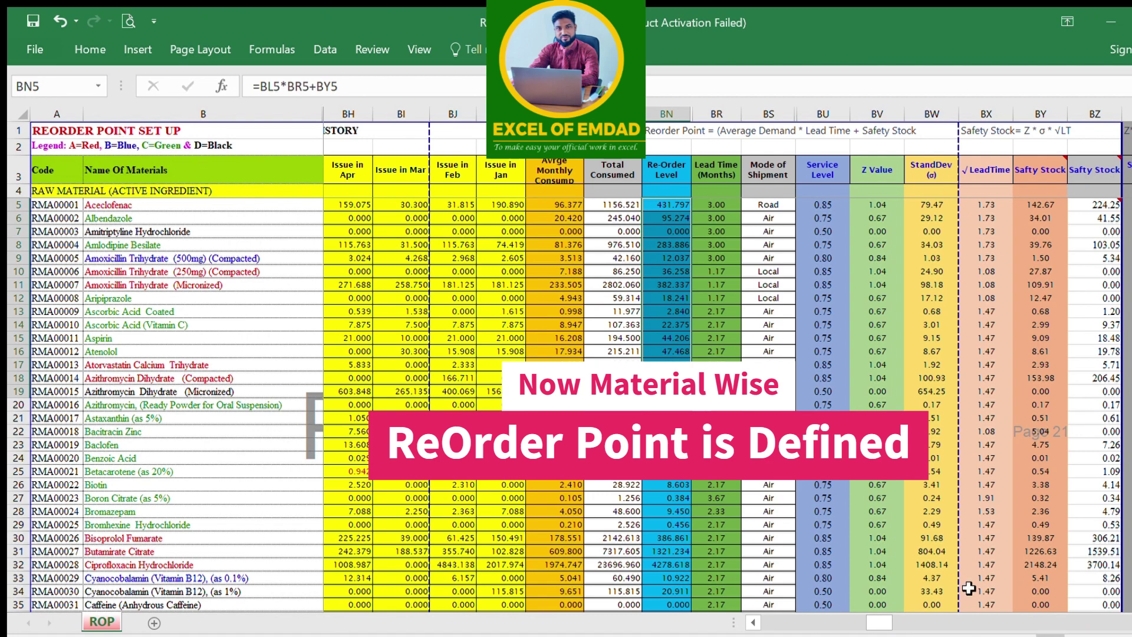
{"action": "left_click", "coordinate": [753, 622]}
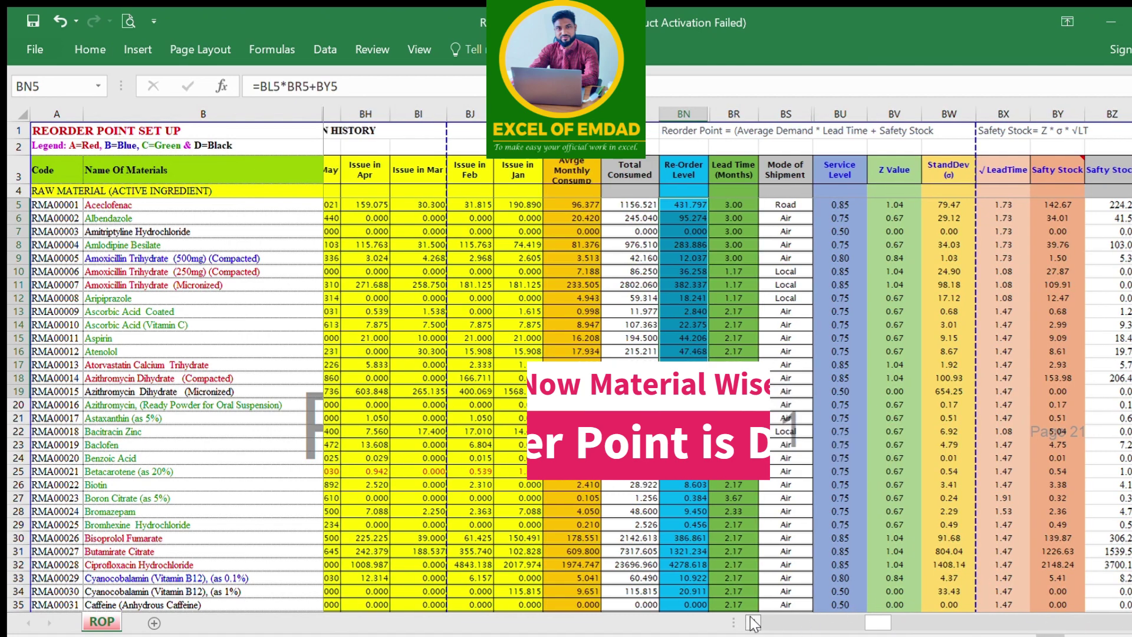
{"action": "left_click", "coordinate": [753, 622]}
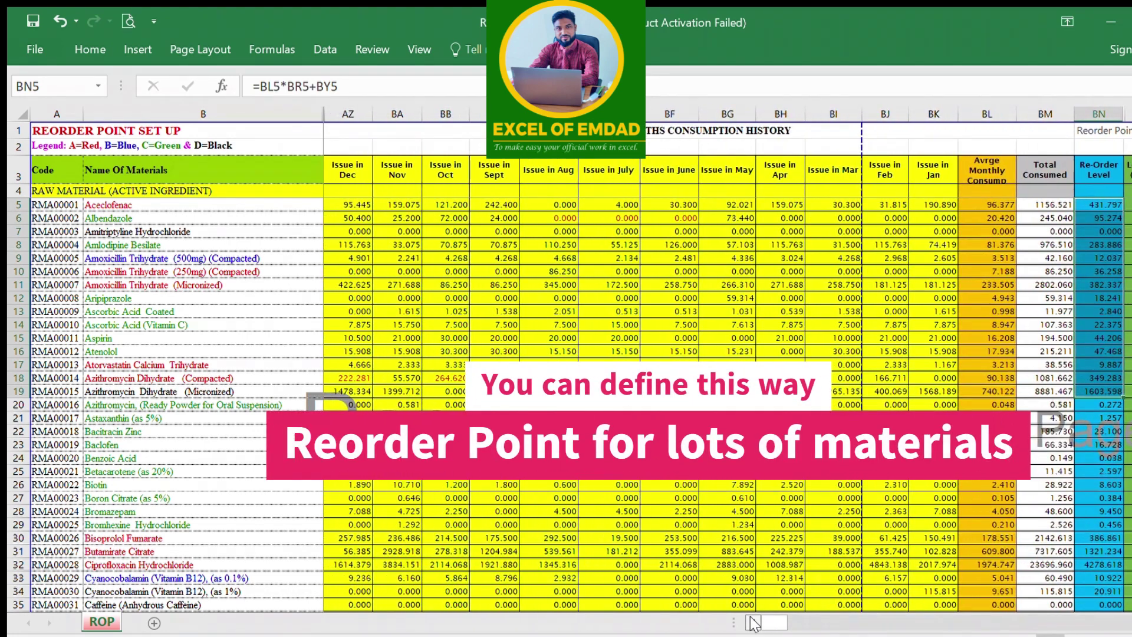